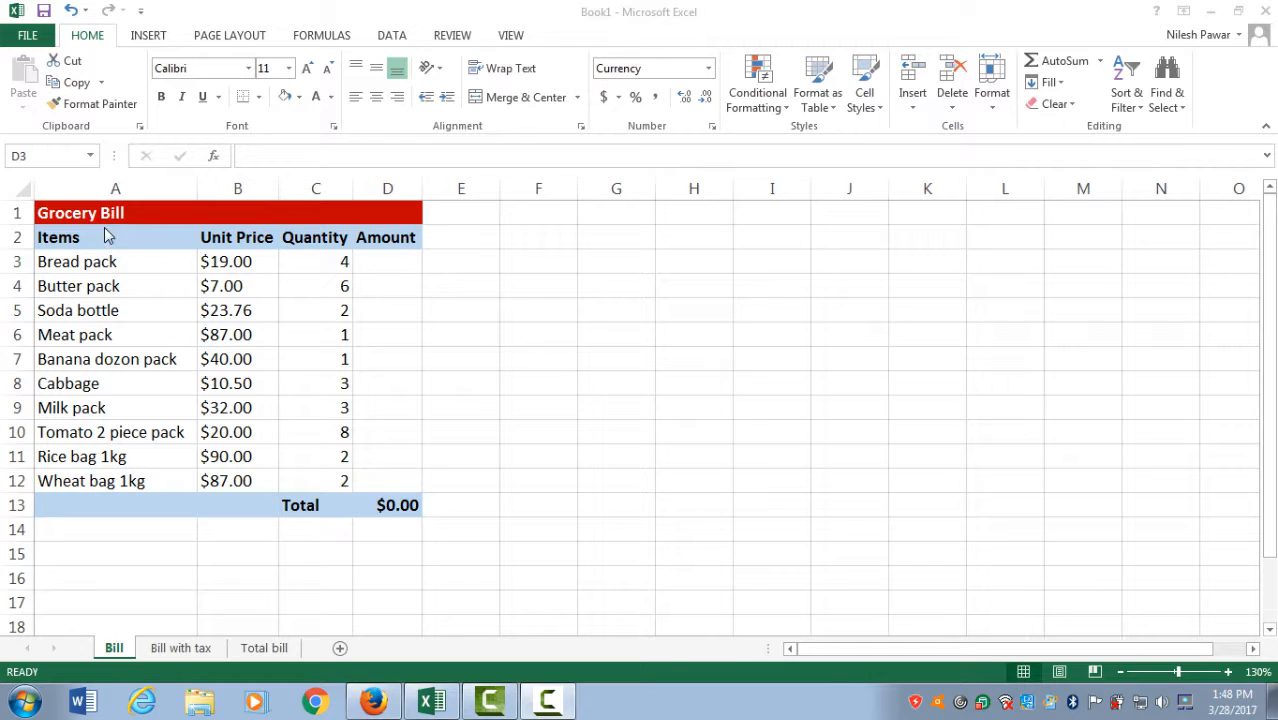
Step: Enter the formula =B3*C3 in the bread pack's Amount cell D3 to multiply unit price by quantity
click(134, 219)
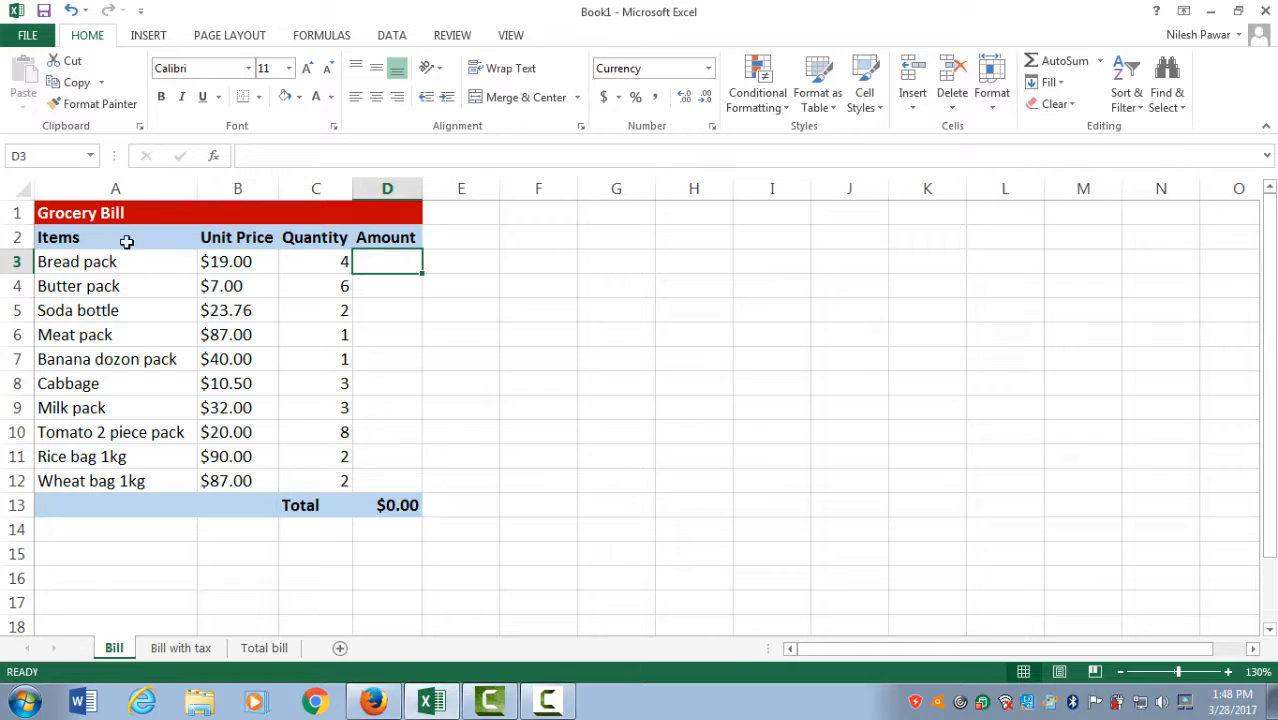
click(101, 237)
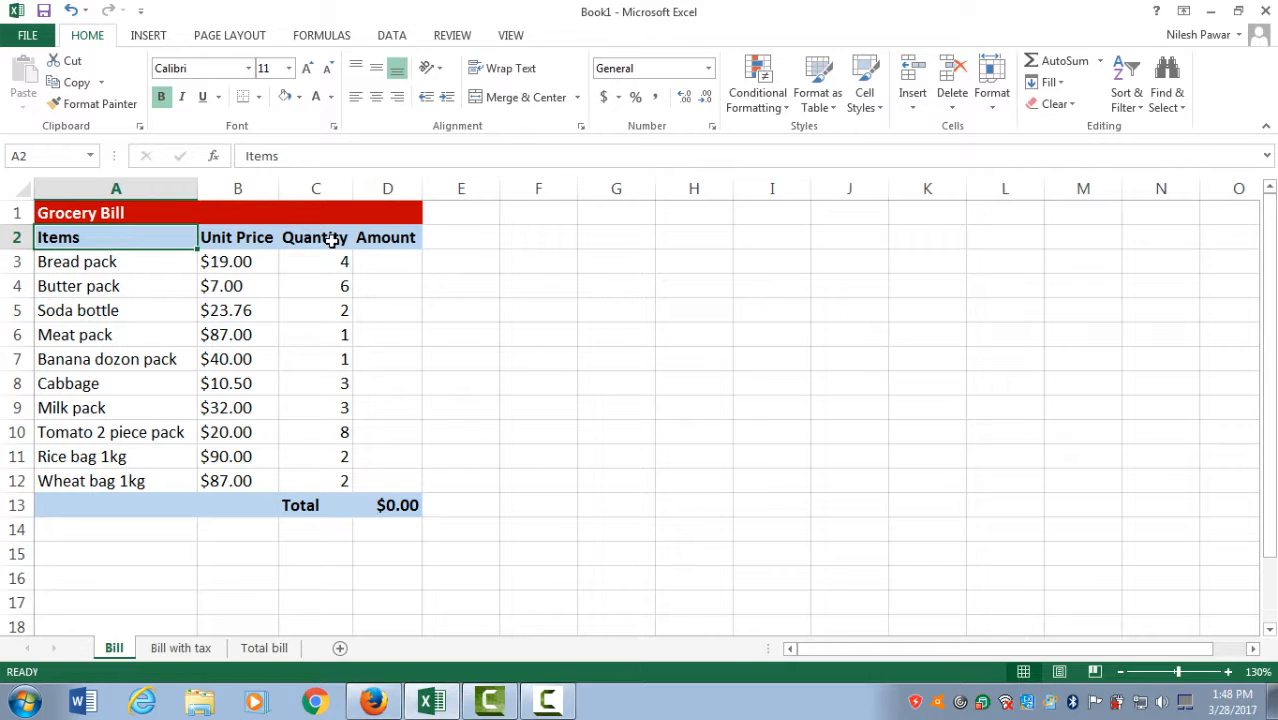
click(389, 256)
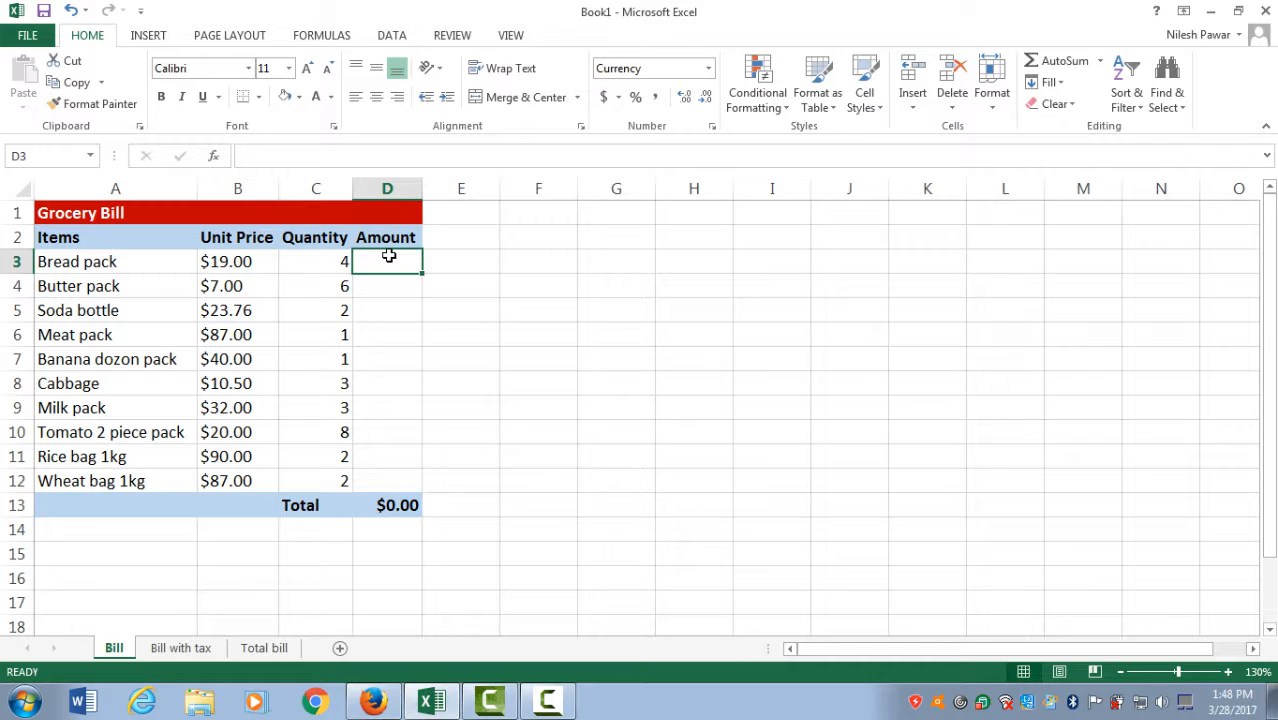
text(=)
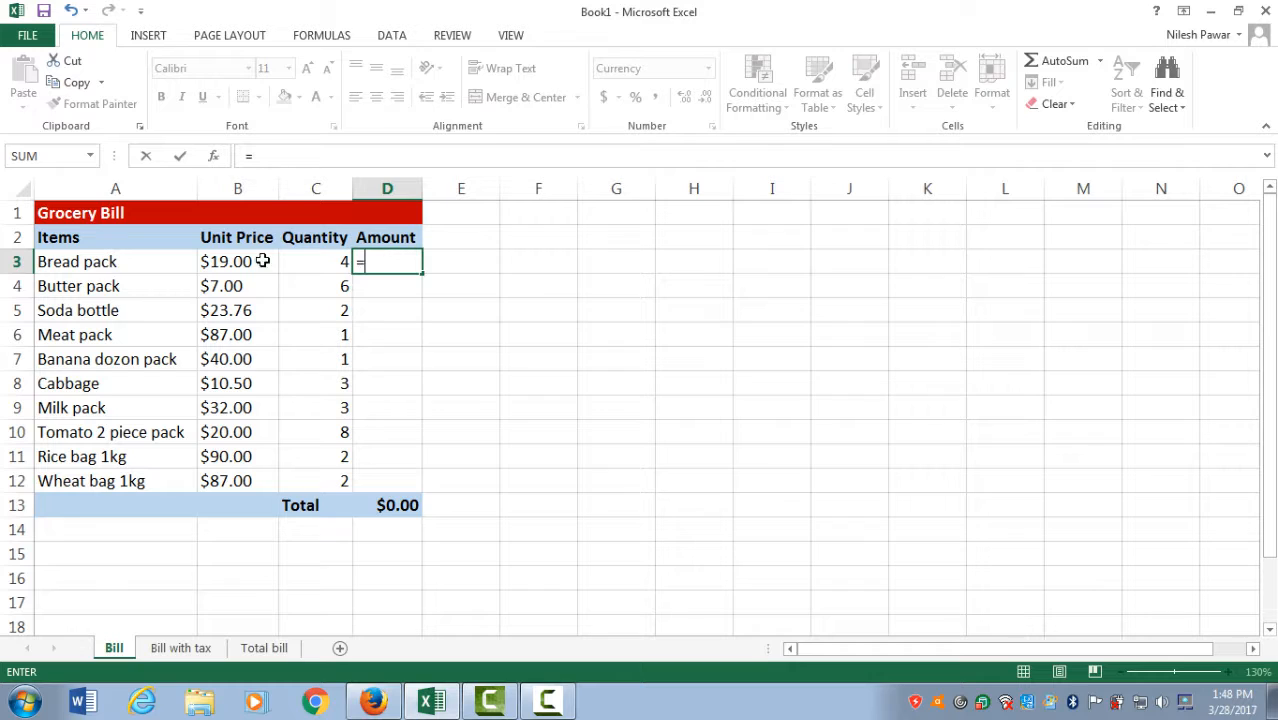
click(228, 261)
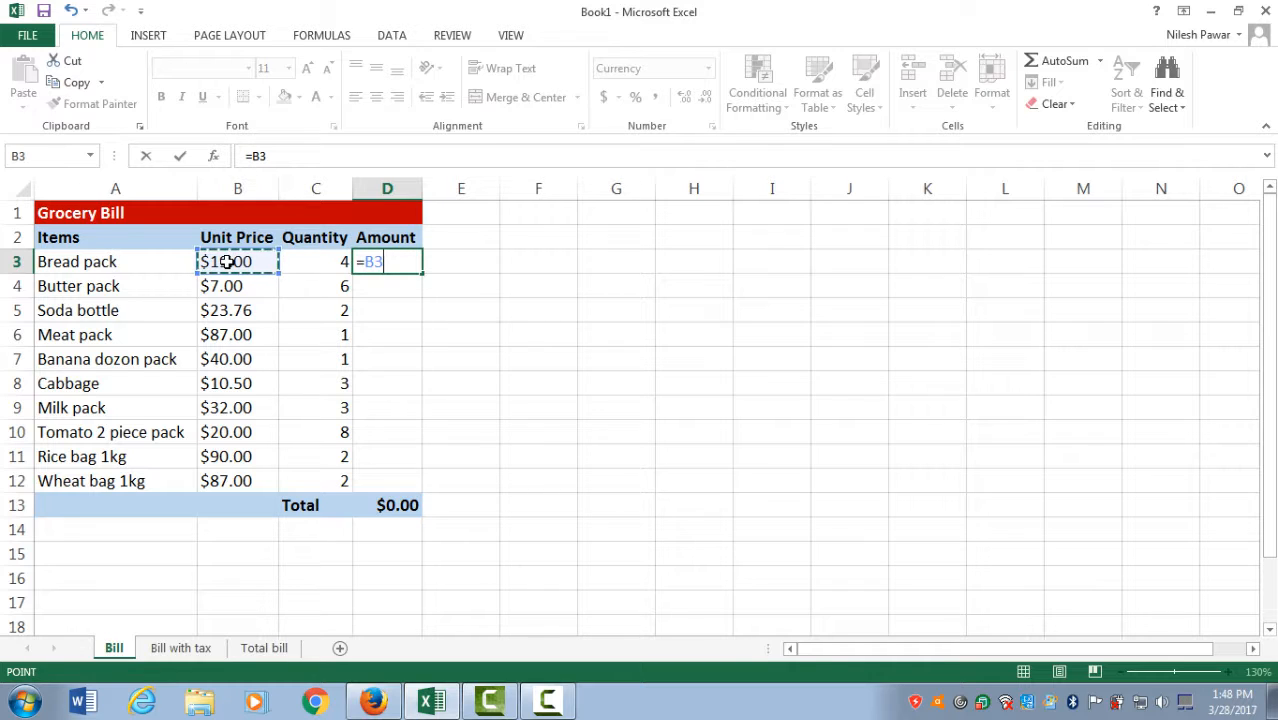
text(*)
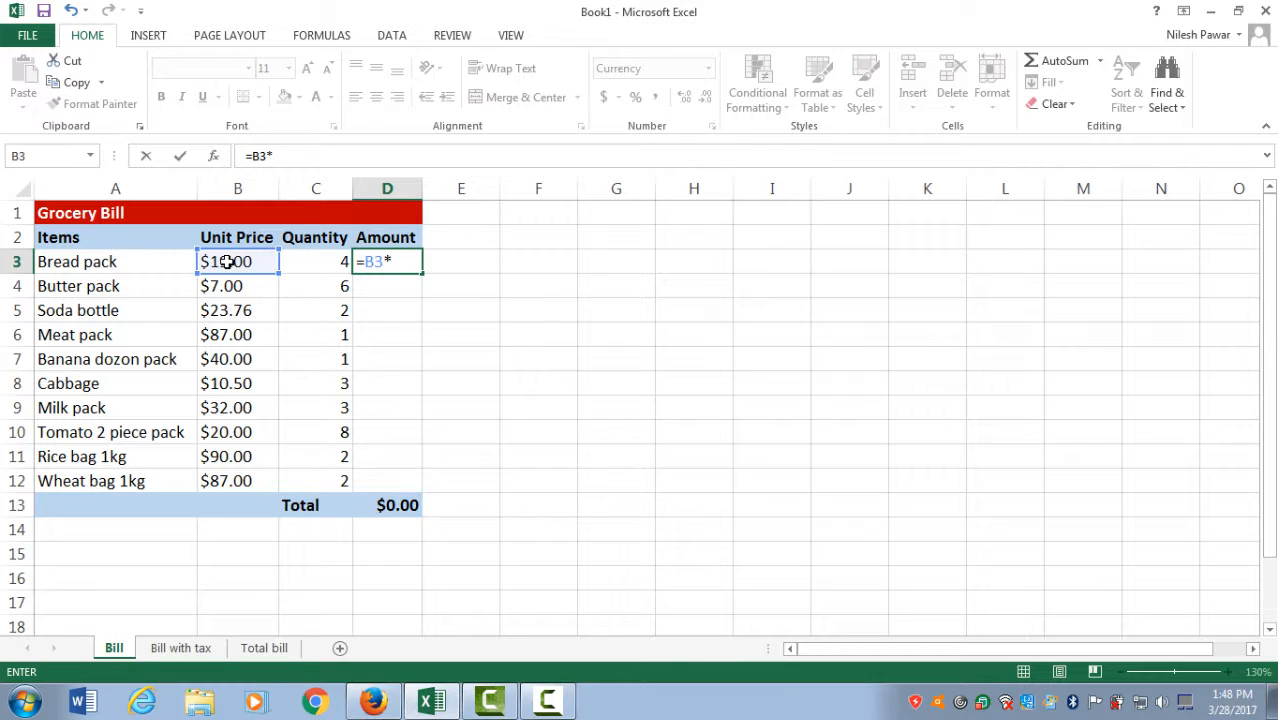
click(313, 261)
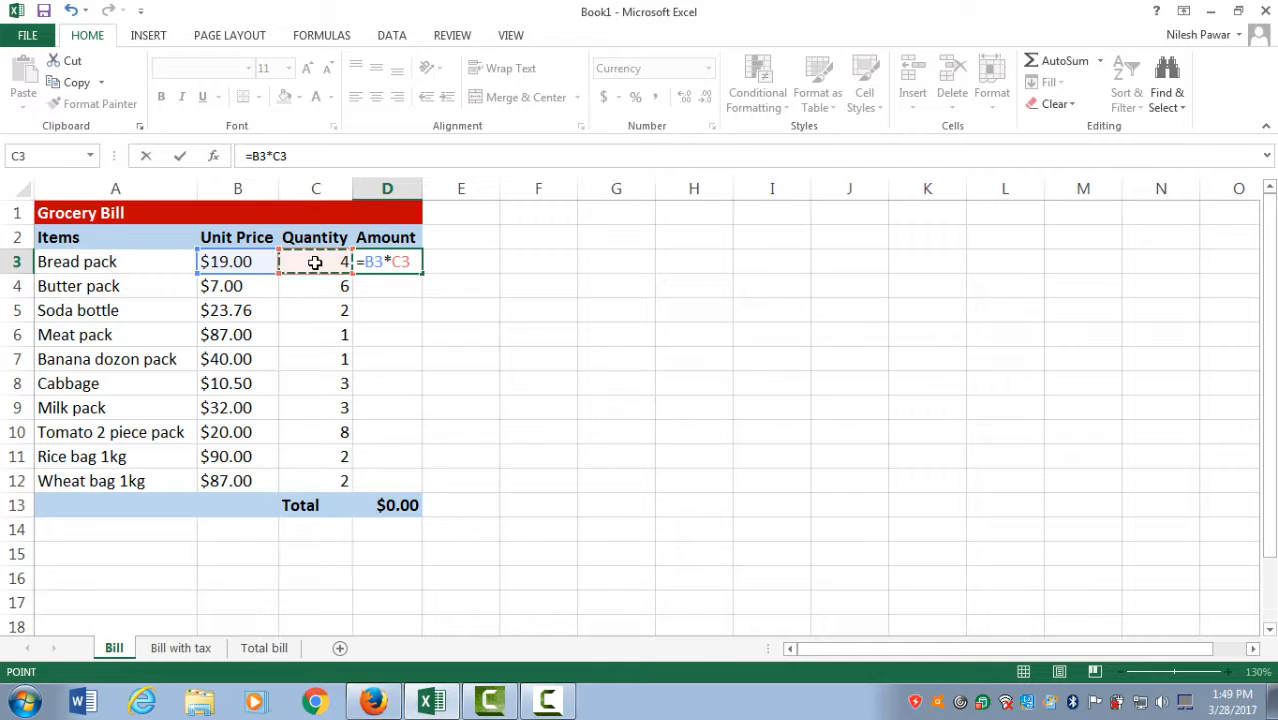
key(Return)
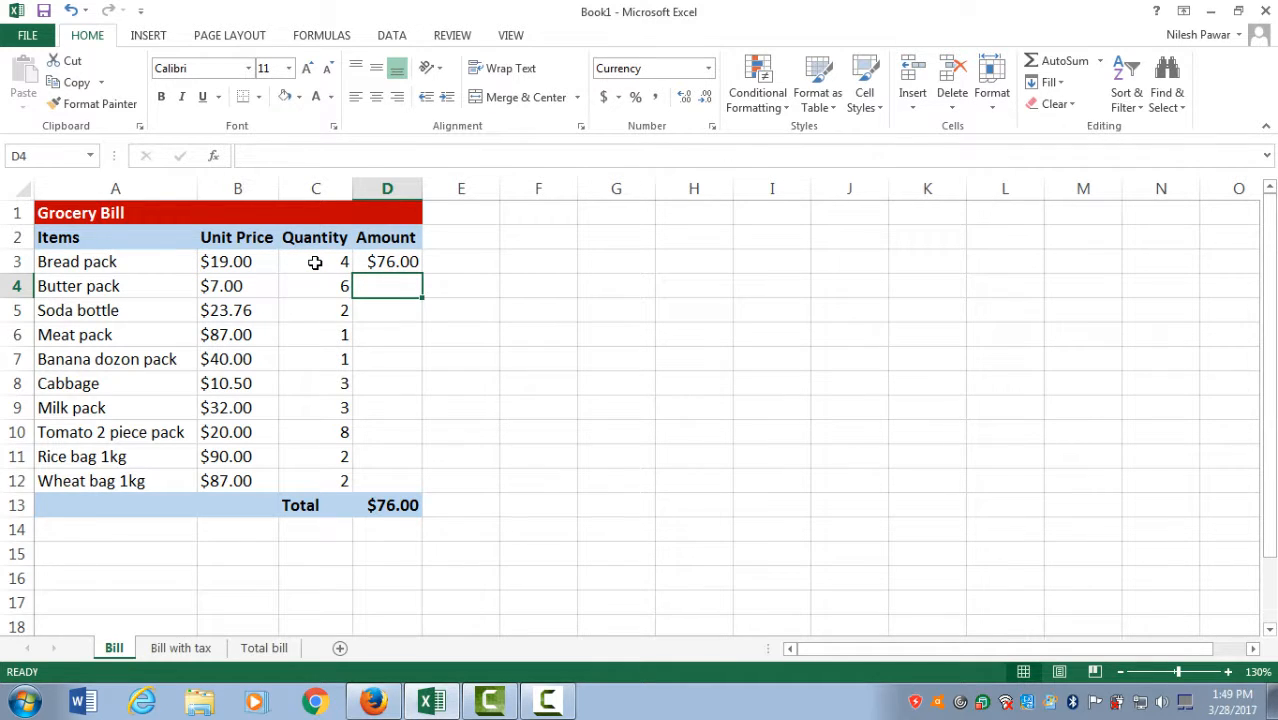
Step: Fill the Amount formula from D3 down through D12 for all remaining grocery items
click(399, 260)
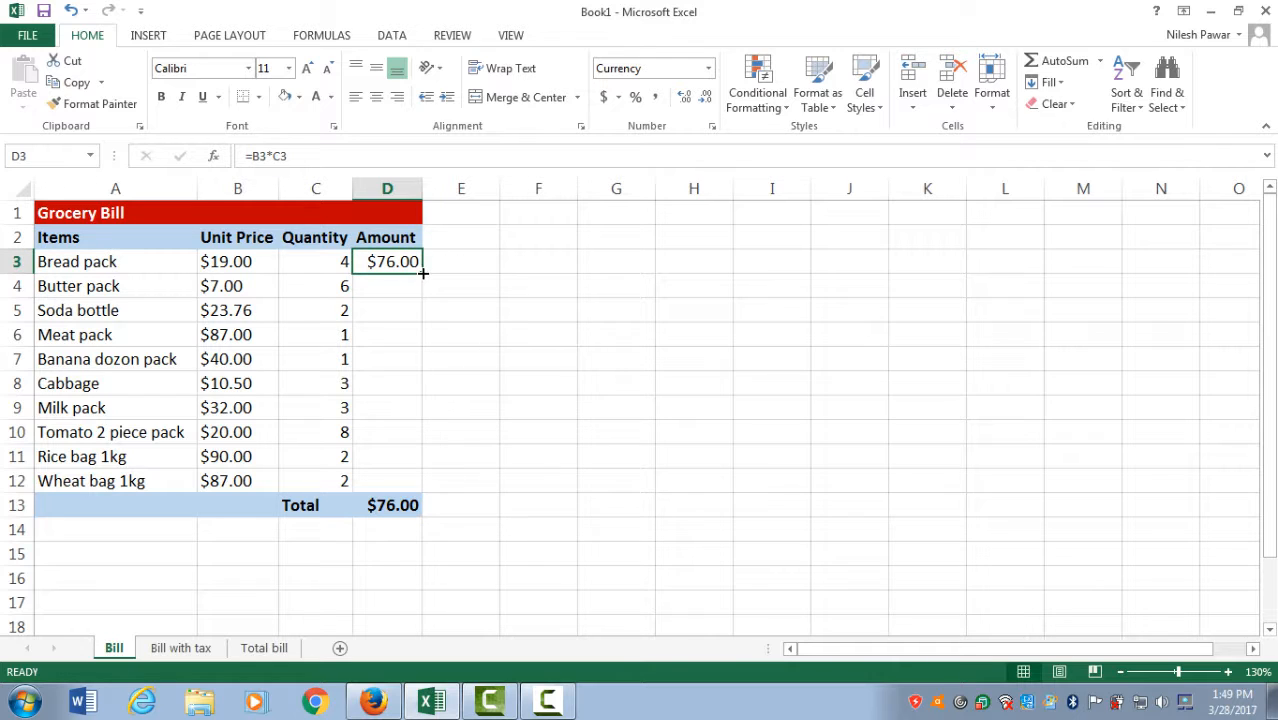
drag(421, 272, 407, 488)
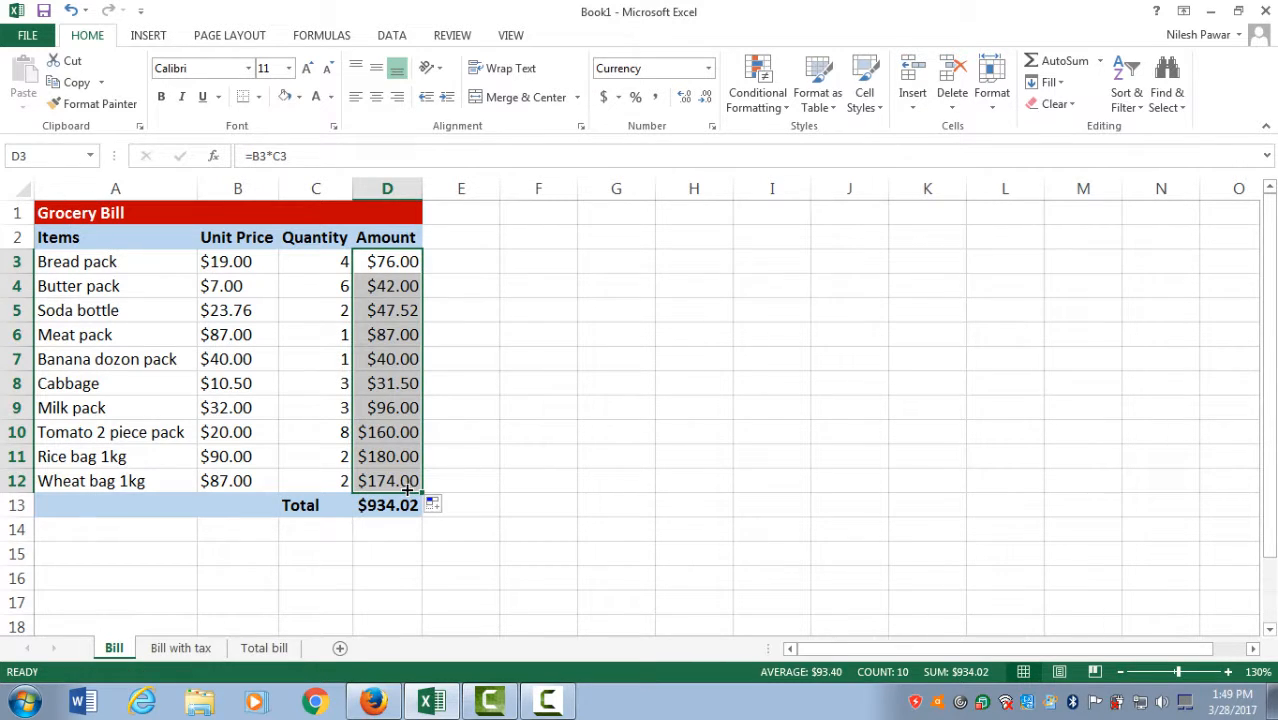
click(486, 330)
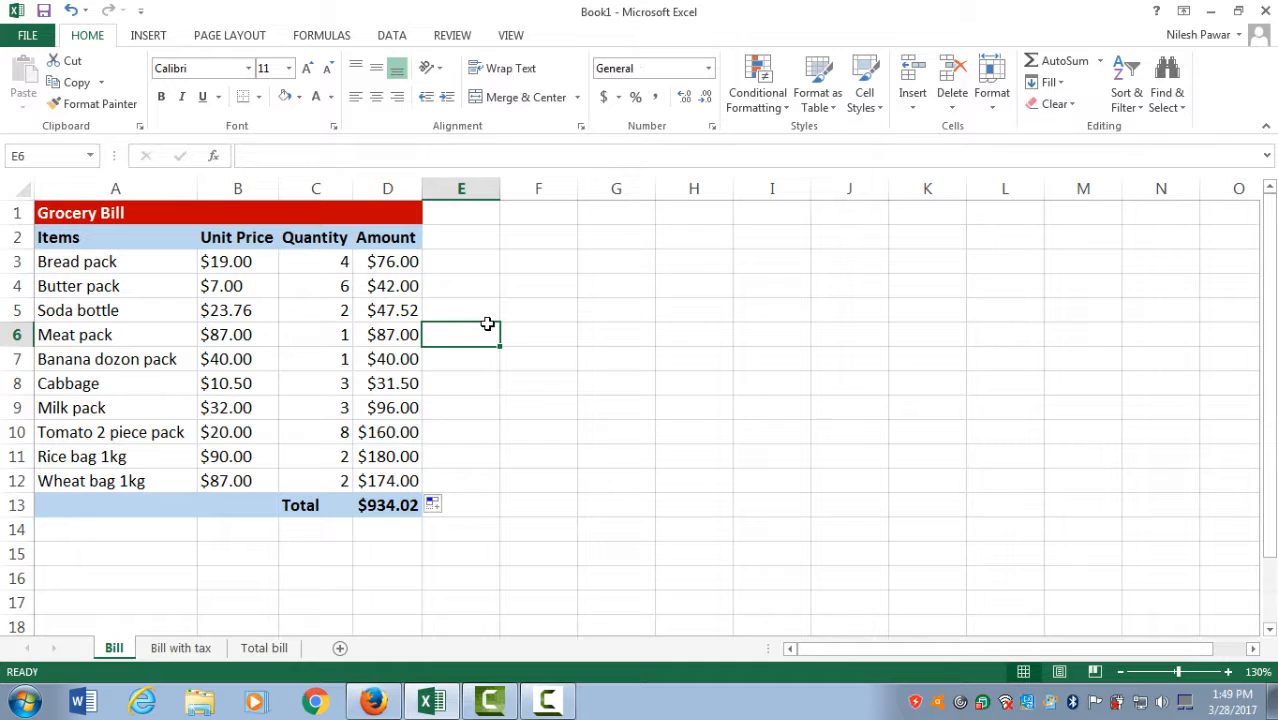
Step: Examine the relative cell references in the Amount formulas from D3 down to D6
double_click(387, 259)
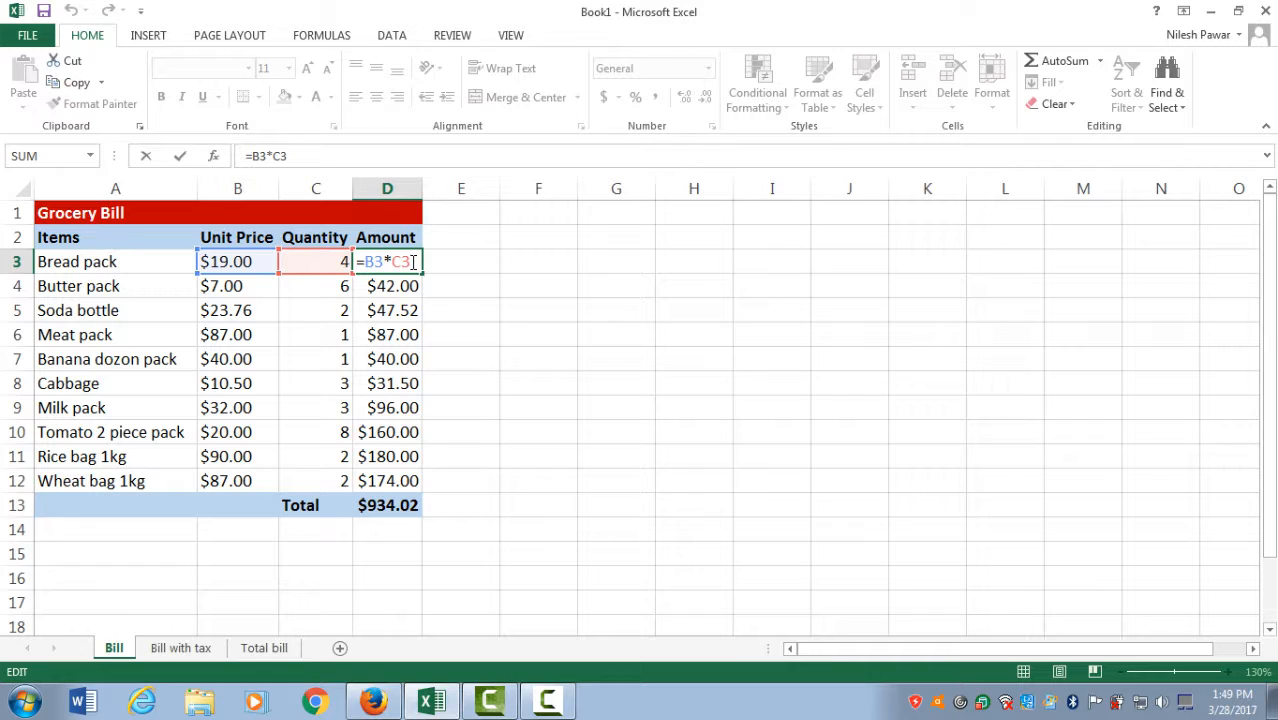
double_click(368, 261)
drag(393, 261, 408, 261)
click(402, 300)
double_click(391, 287)
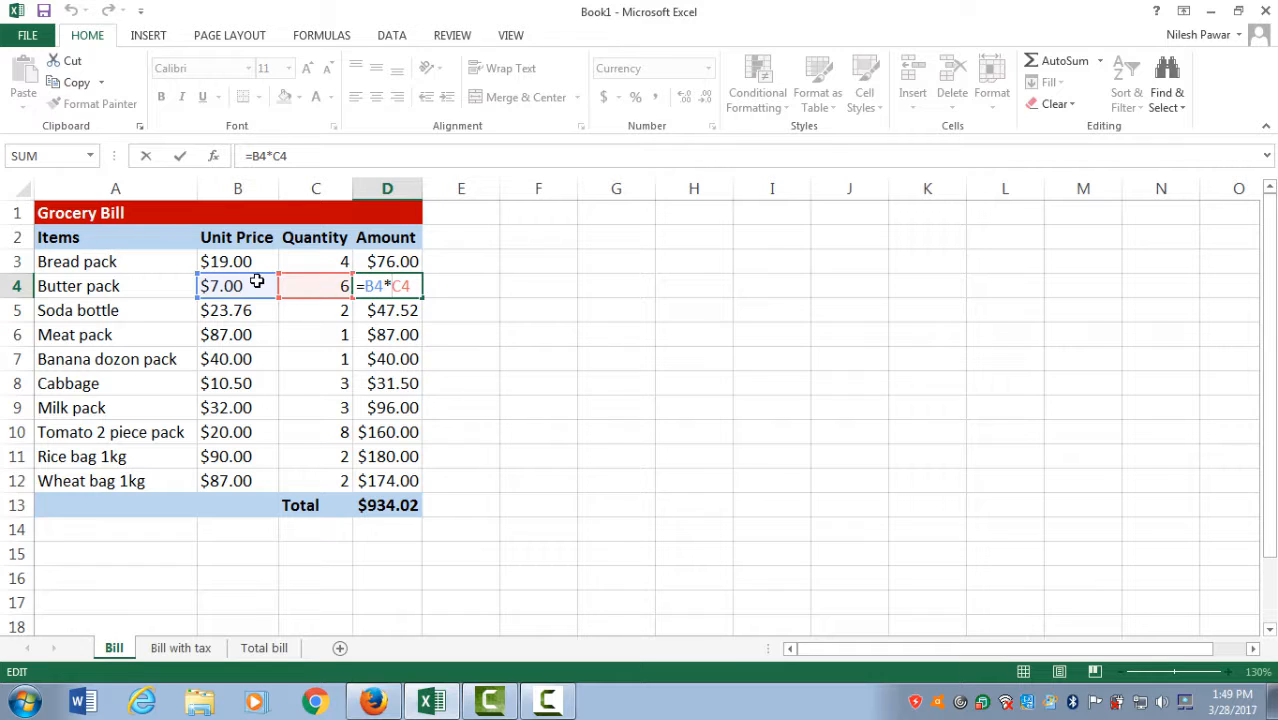
key(ctrl+Return)
click(400, 303)
double_click(400, 303)
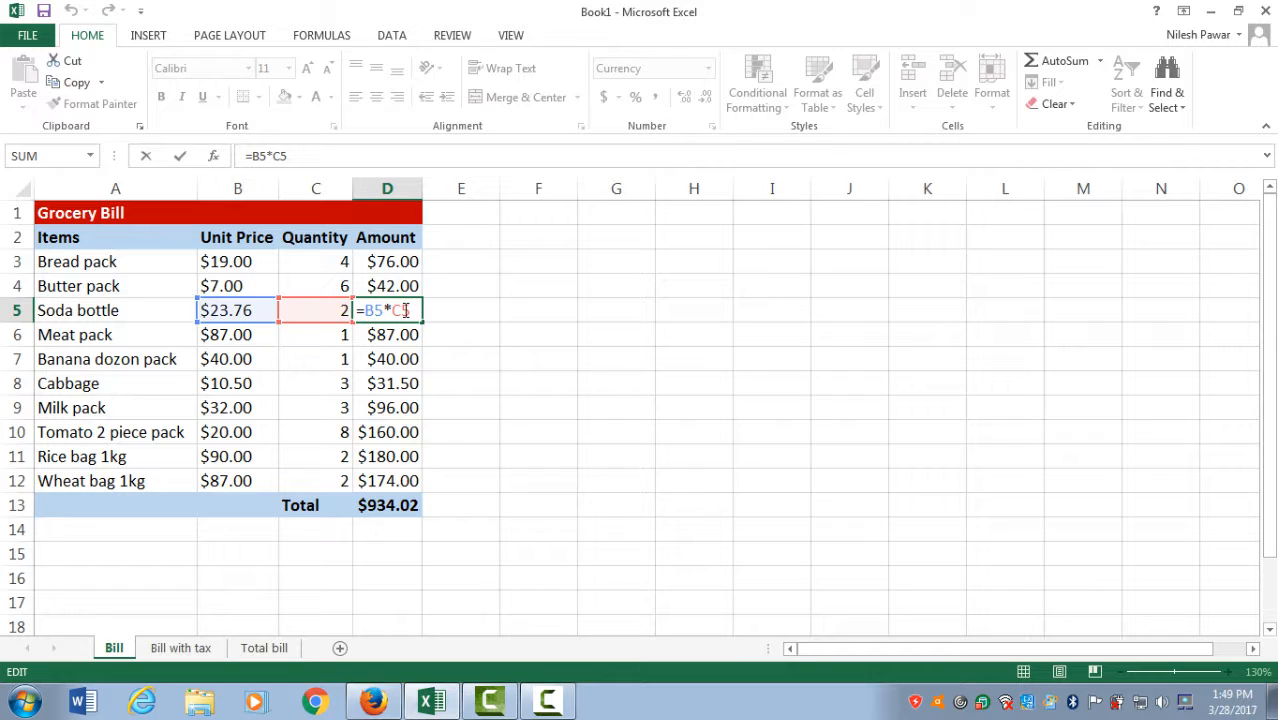
click(395, 337)
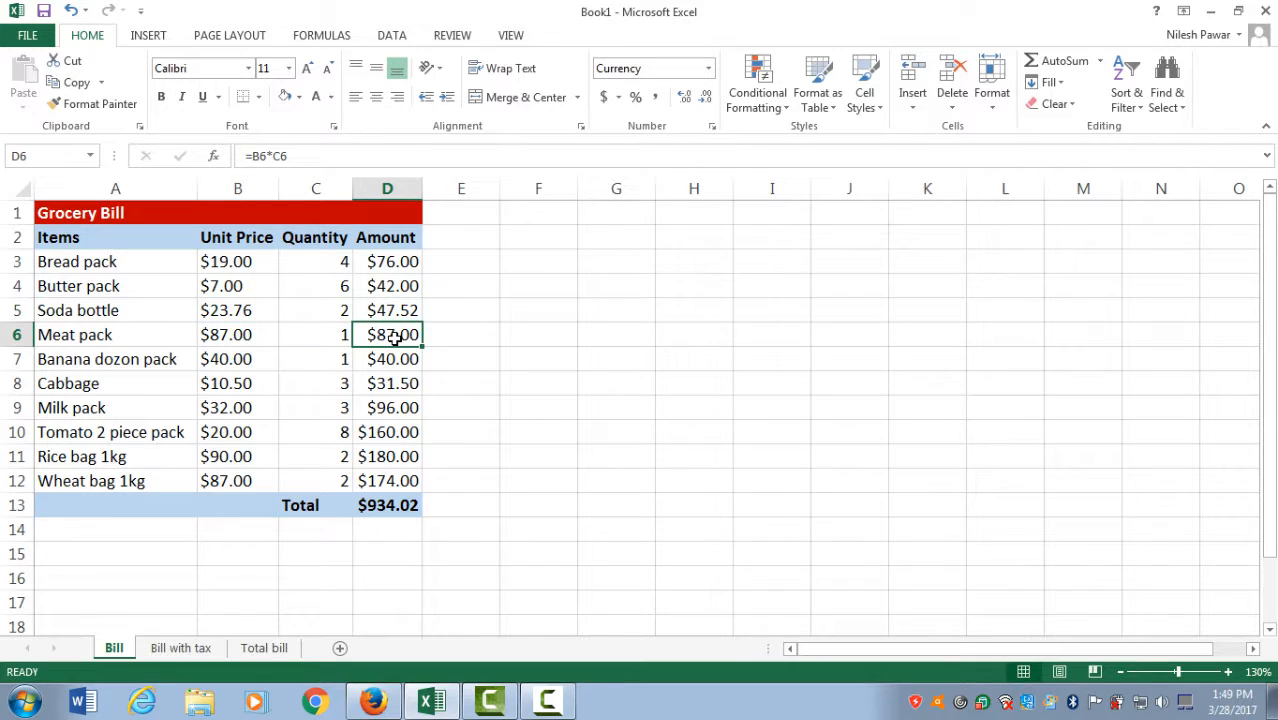
Step: Compare the cell references in the bread pack's Amount formula in D3 with those in the butter pack's D4
double_click(396, 261)
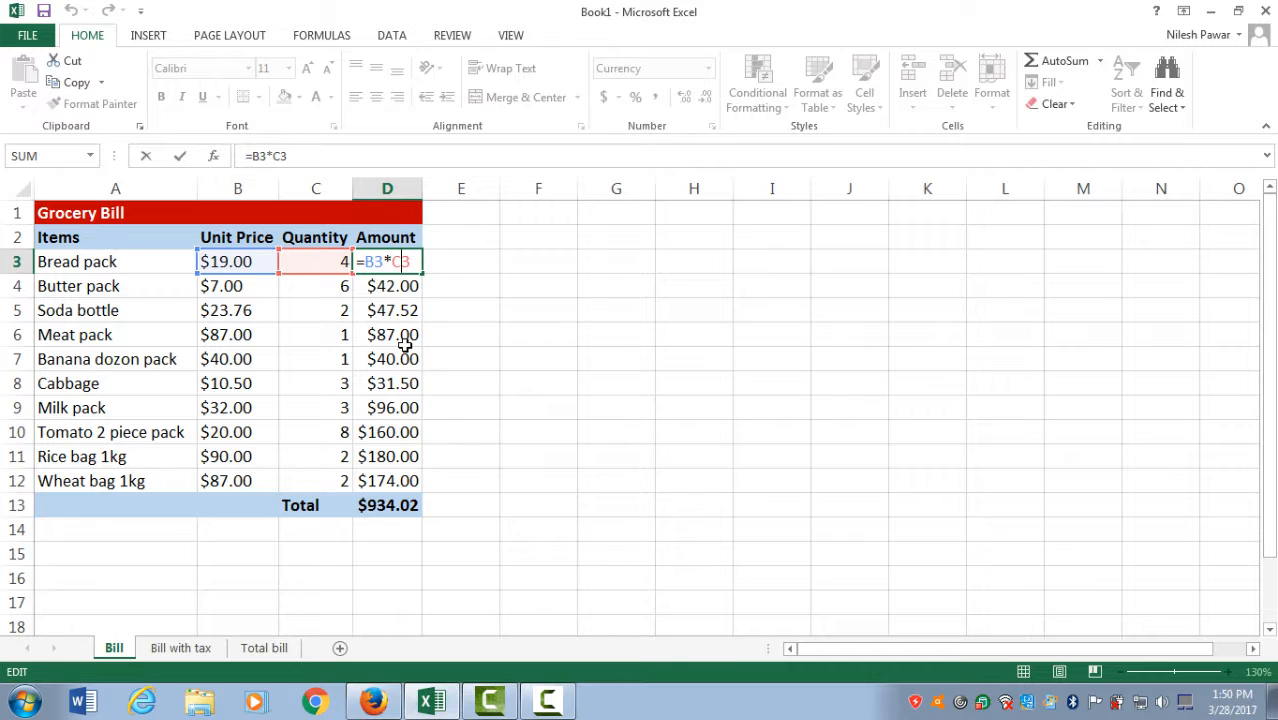
key(Escape)
double_click(400, 262)
key(Return)
double_click(396, 263)
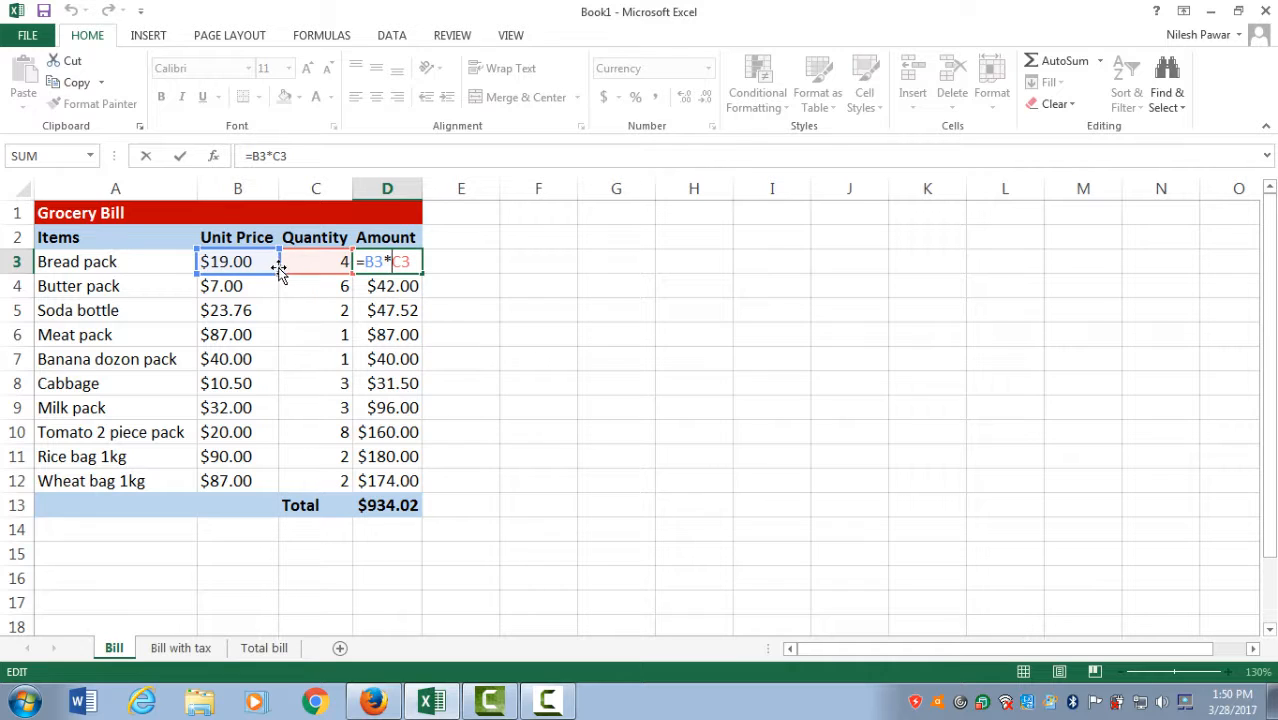
click(381, 285)
key(Escape)
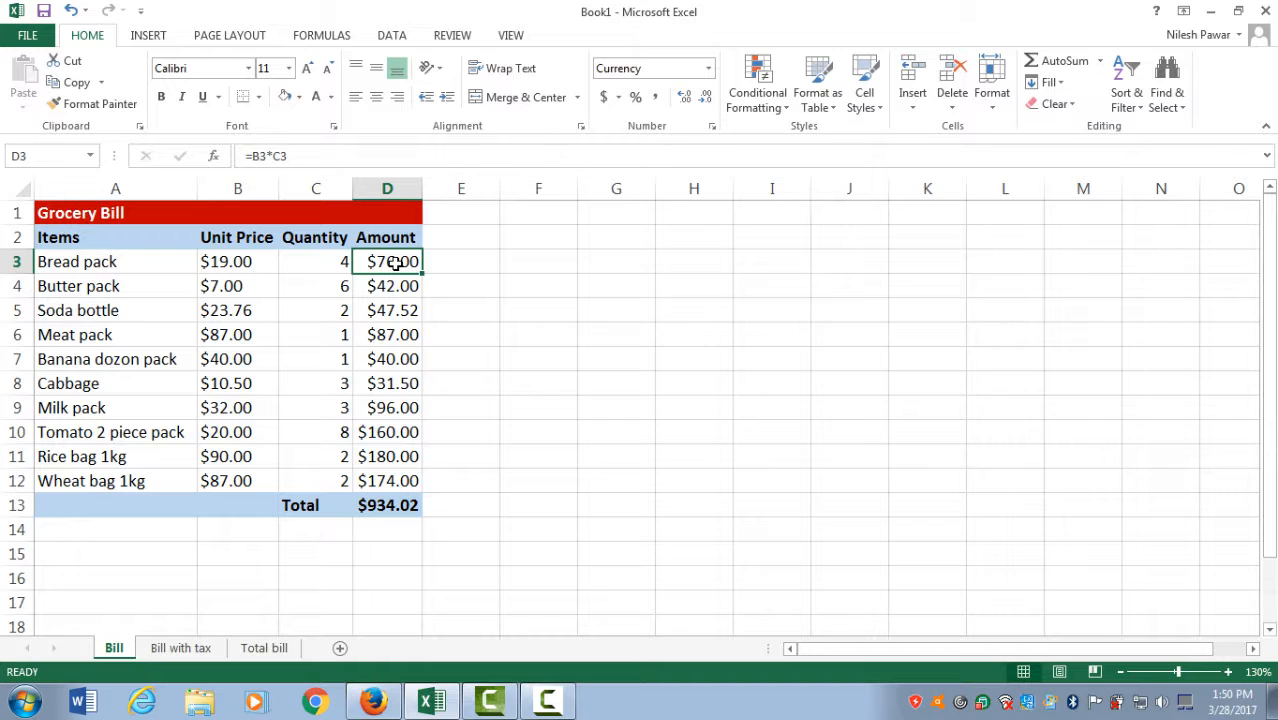
double_click(395, 262)
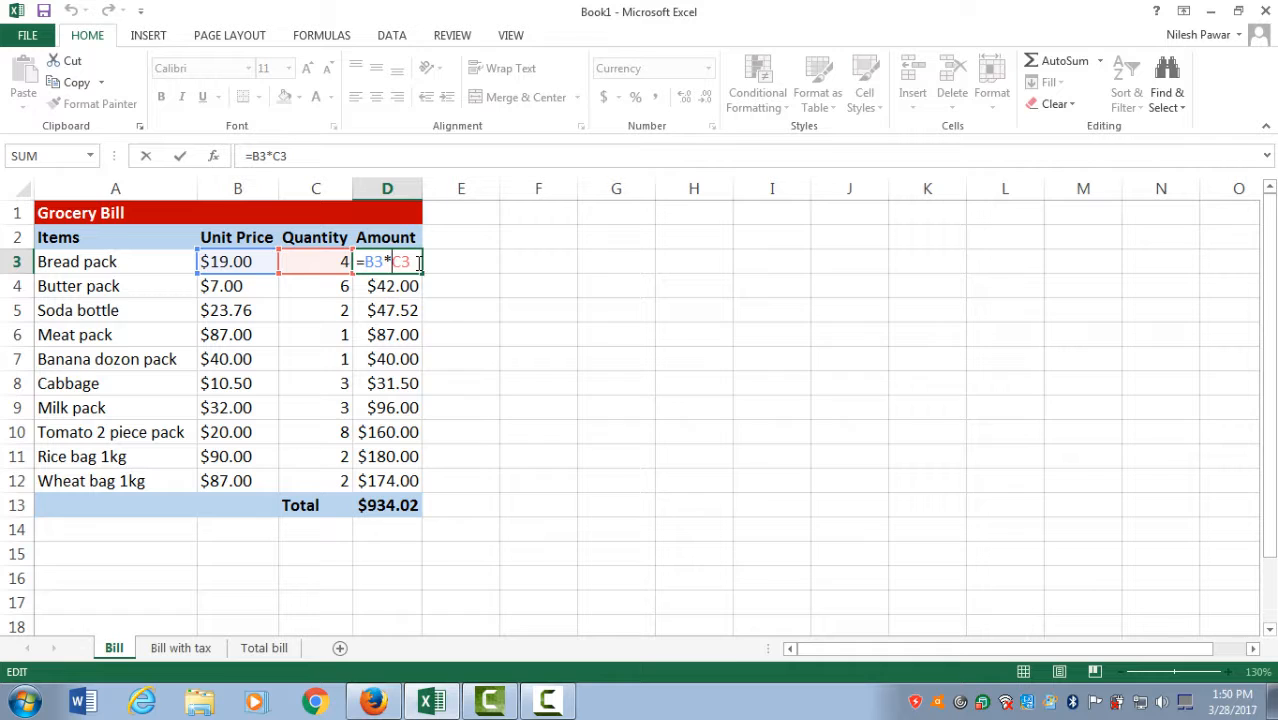
key(ctrl+Return)
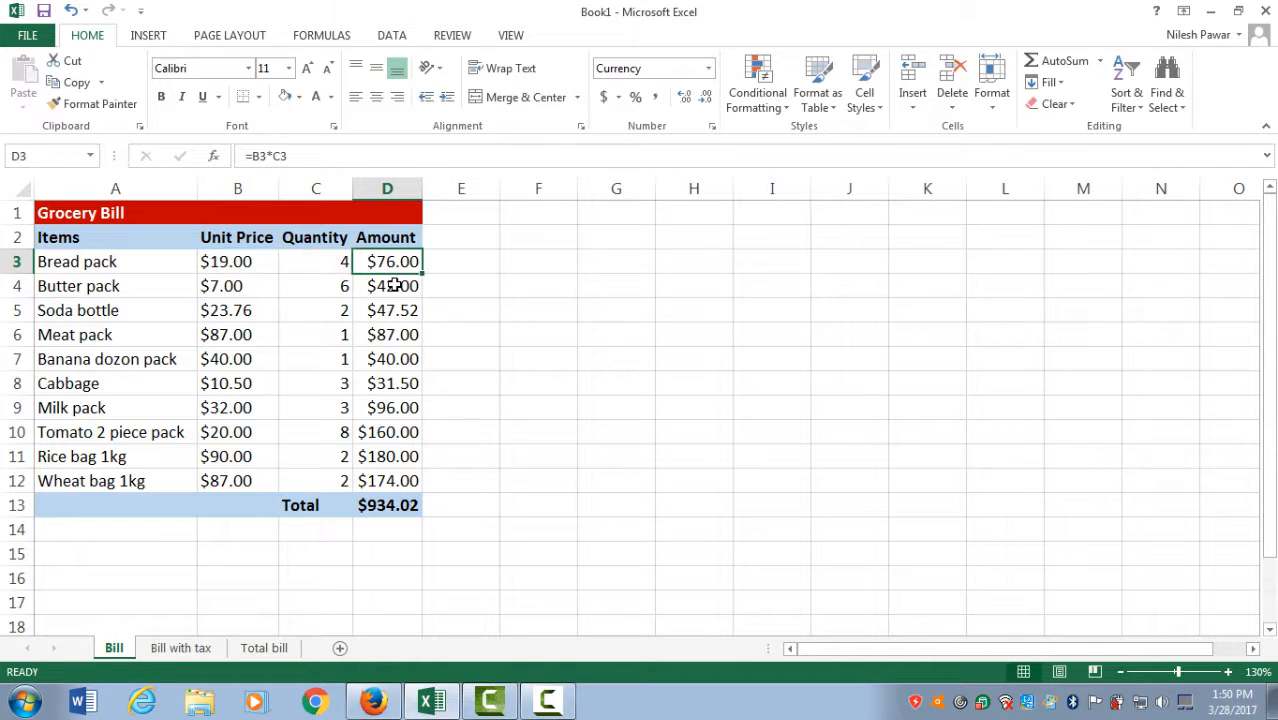
click(396, 285)
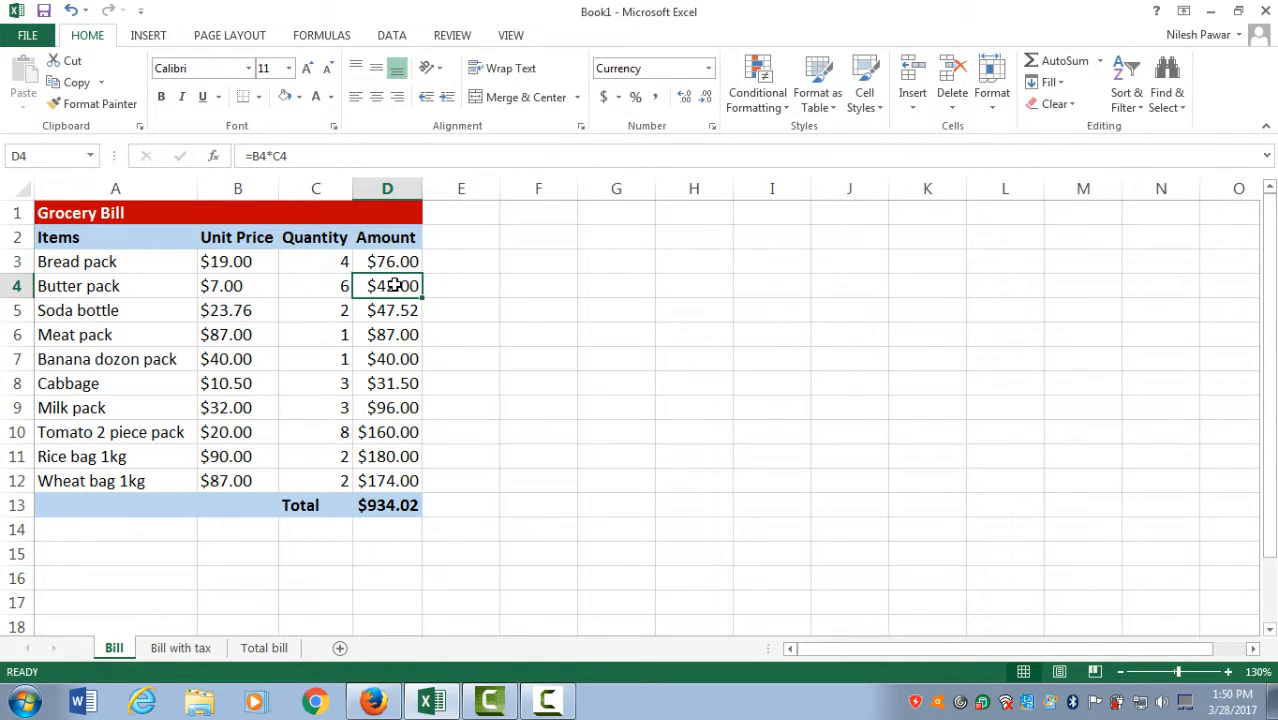
double_click(396, 285)
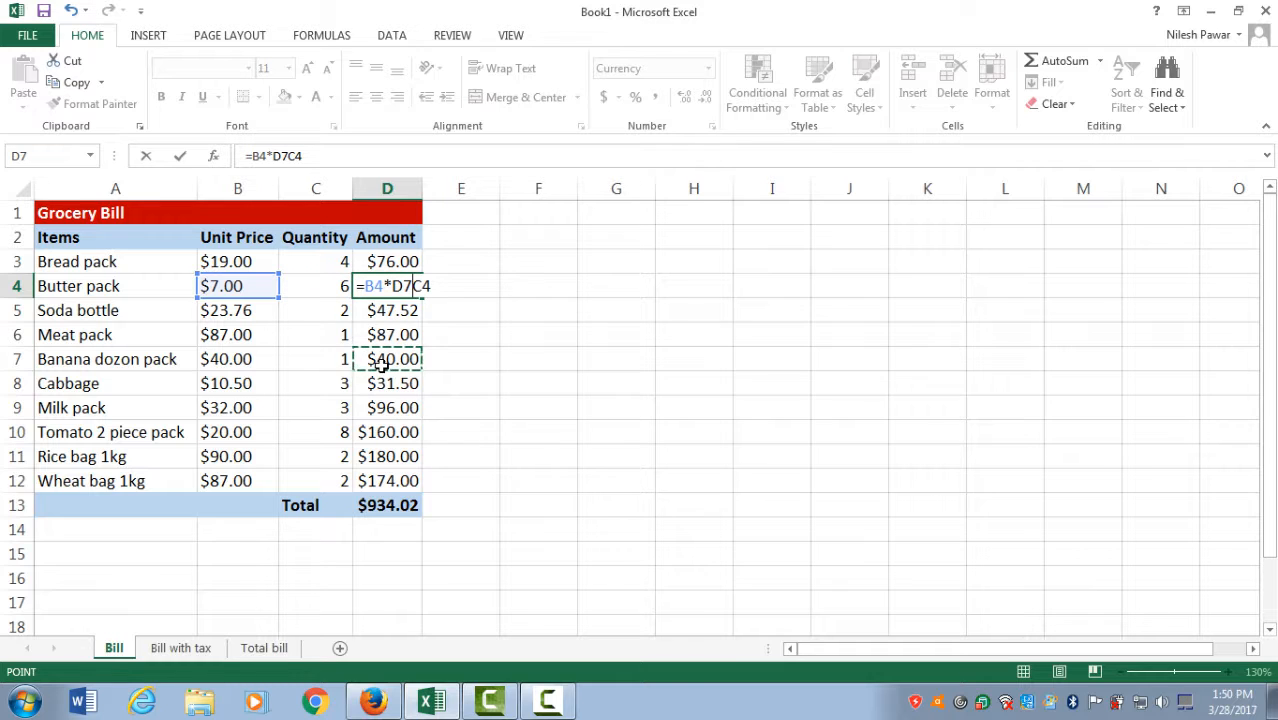
key(ctrl+Return)
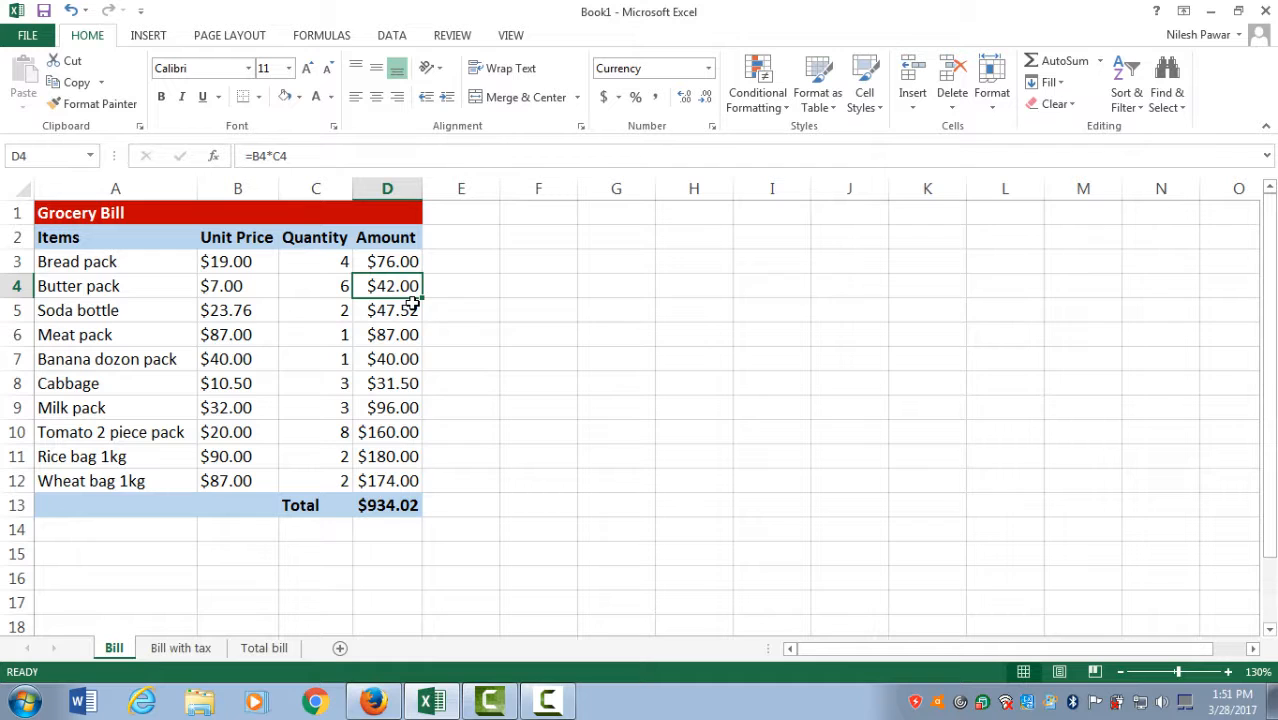
click(425, 327)
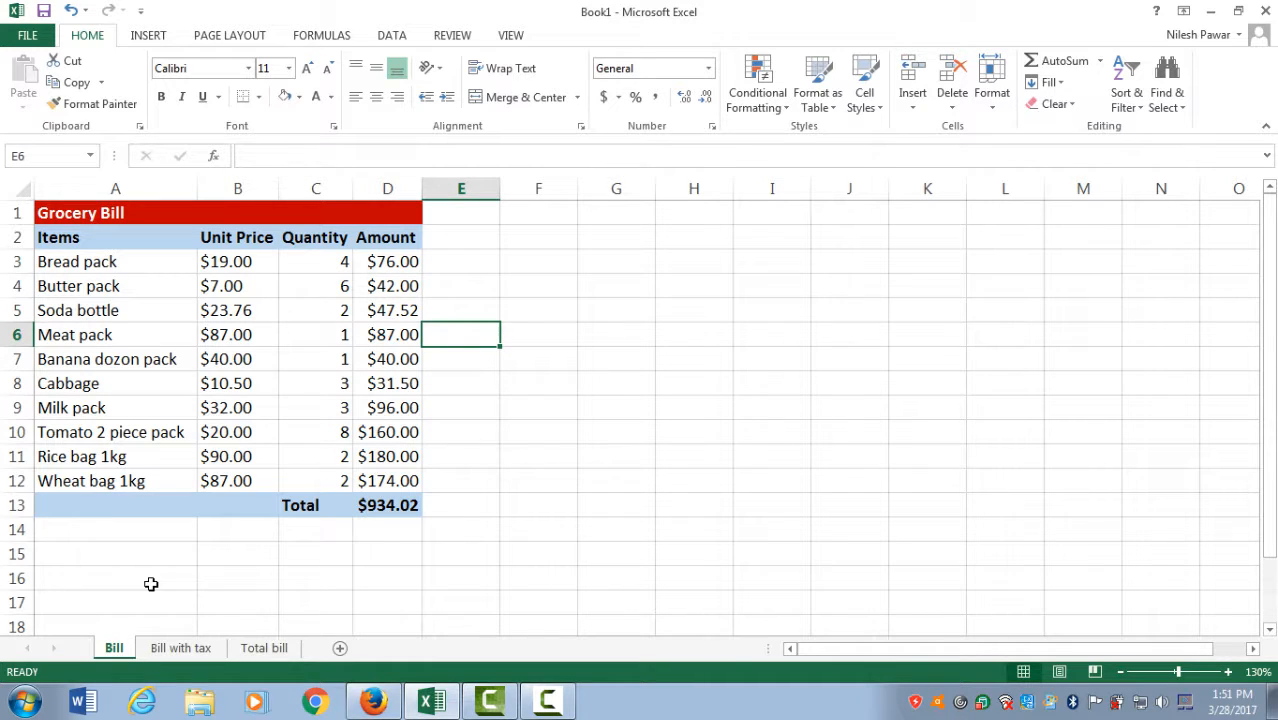
Step: Switch to the Bill with tax sheet and review the Amount formulas in E3:E12 beside the empty Sales tax column
click(171, 651)
click(418, 351)
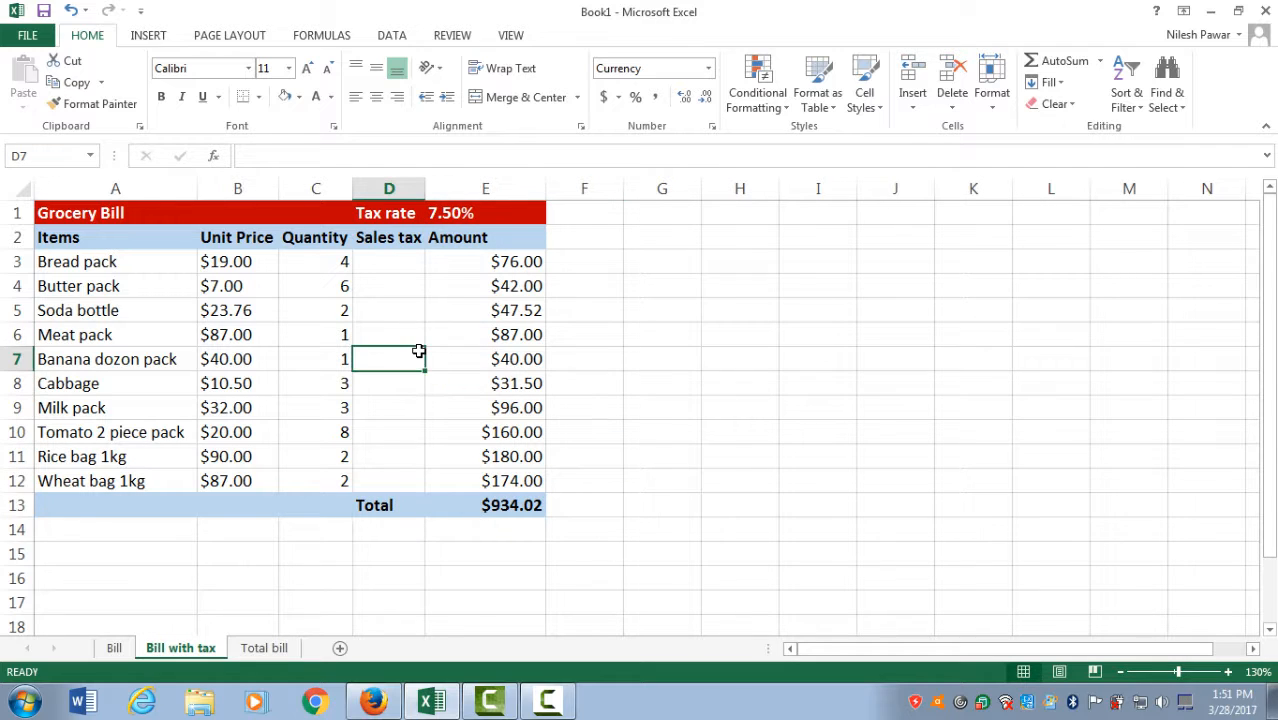
key(Up)
key(Up)
key(Up)
key(Up)
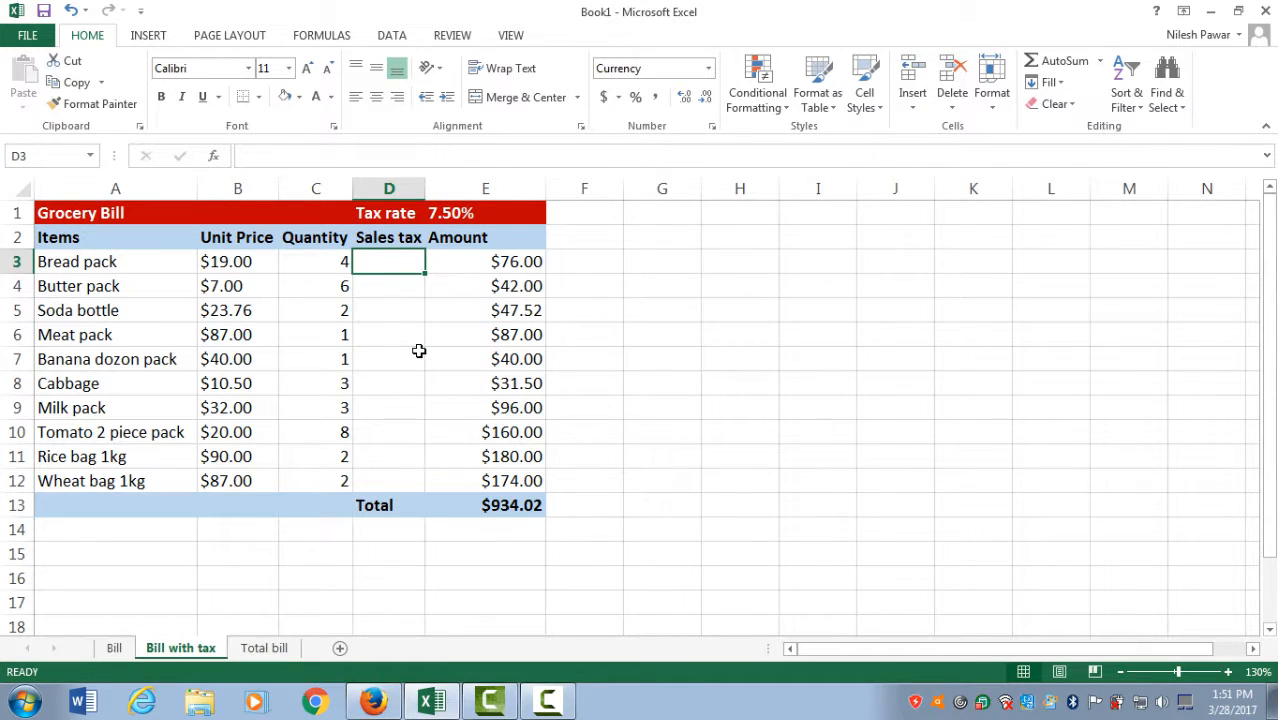
click(486, 261)
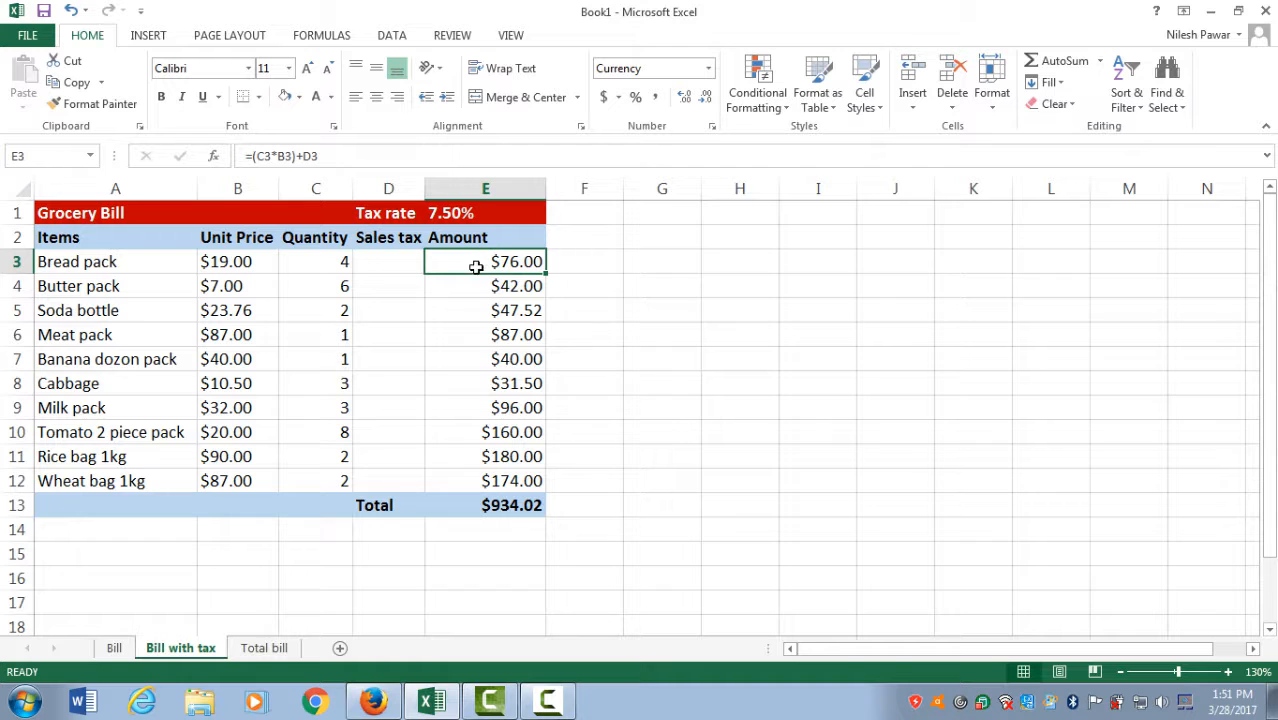
drag(479, 270, 481, 473)
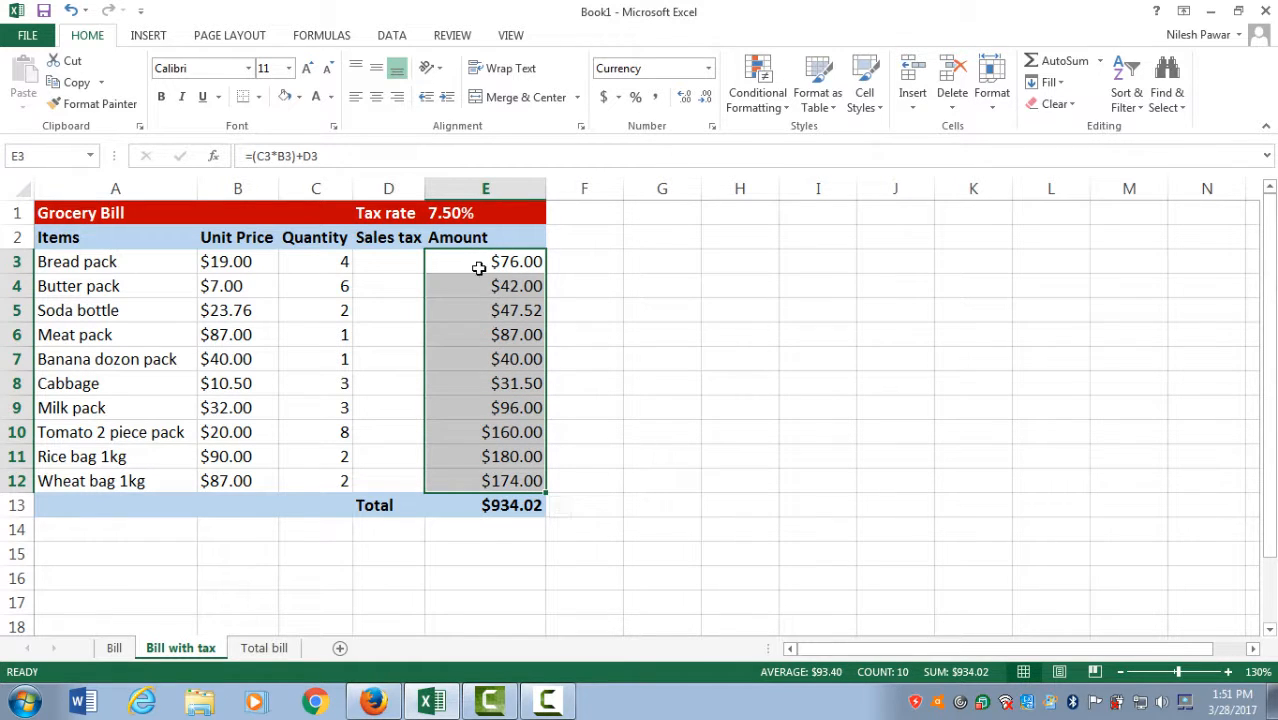
click(478, 266)
click(373, 261)
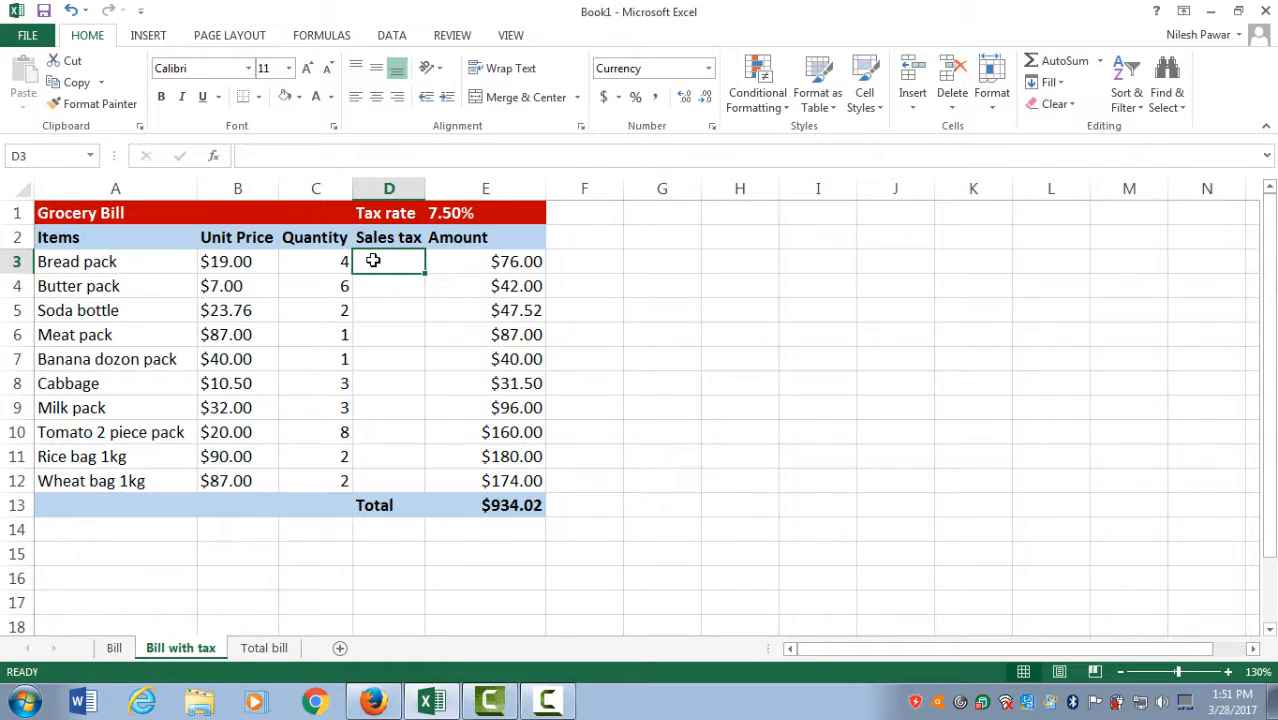
click(470, 261)
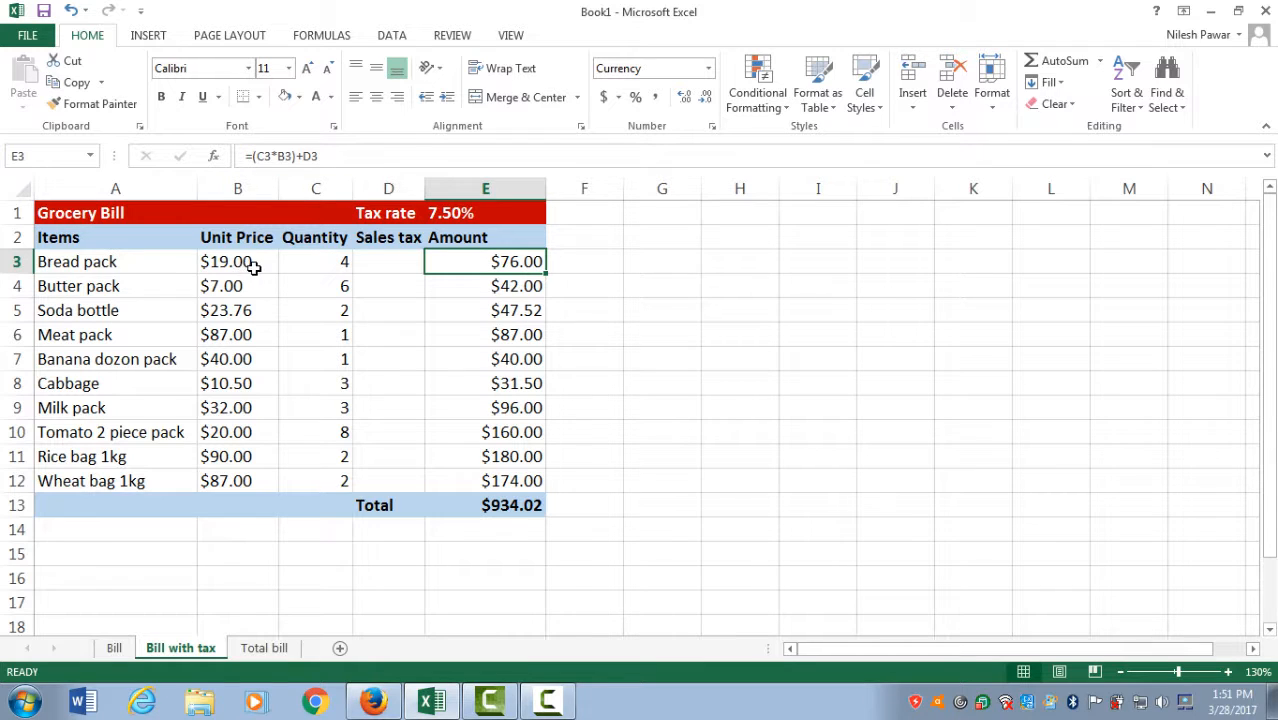
Step: Enter the formula =(B3*C3)*E1 in D3 to calculate the bread pack's sales tax
click(396, 262)
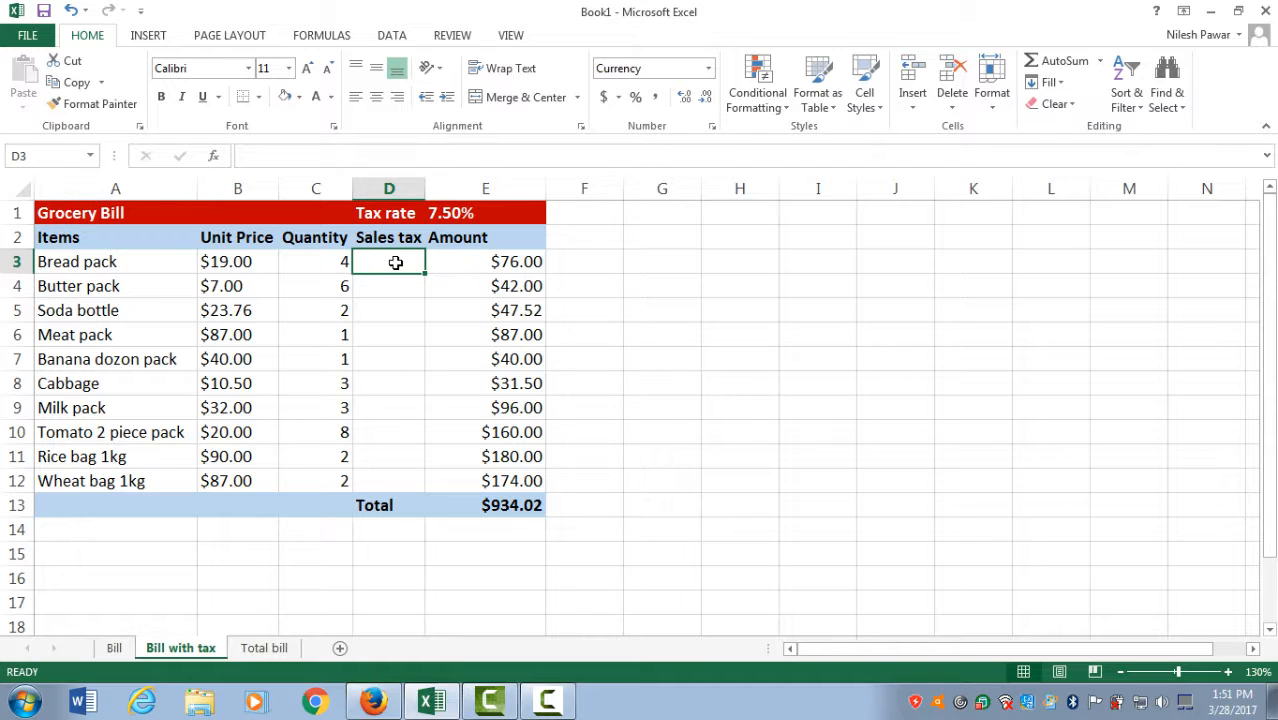
text(=)
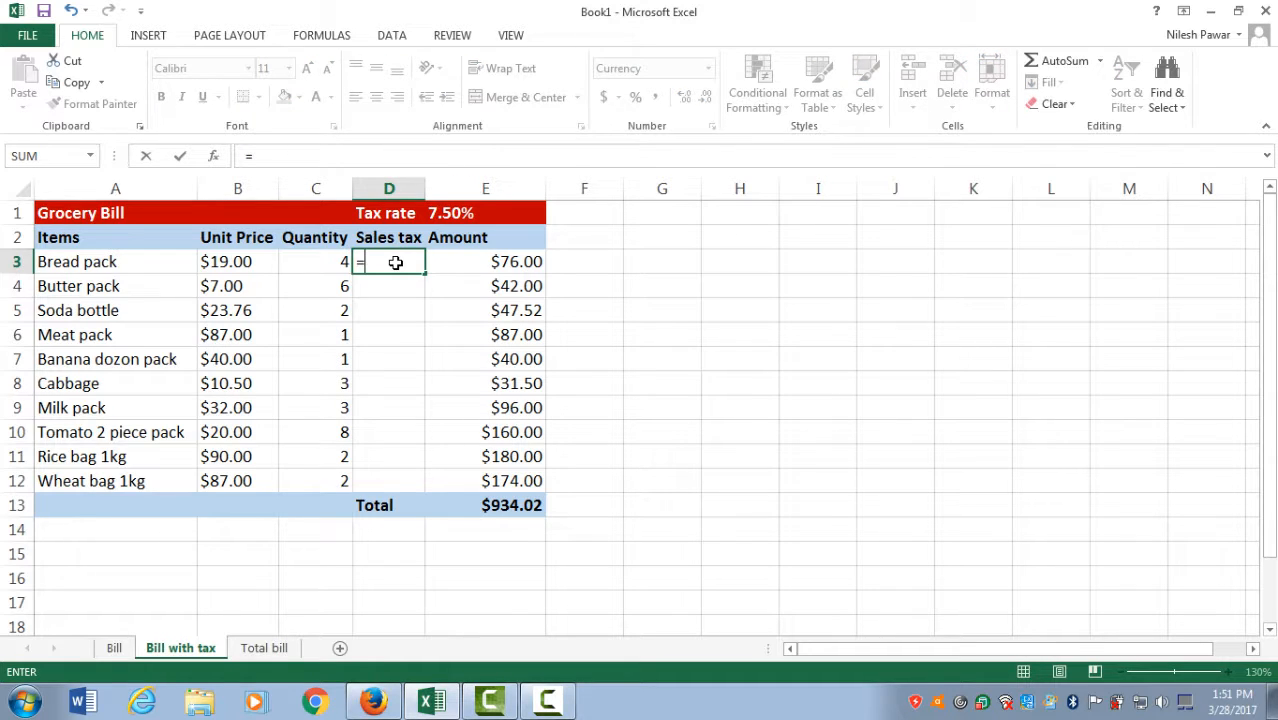
text(()
click(243, 261)
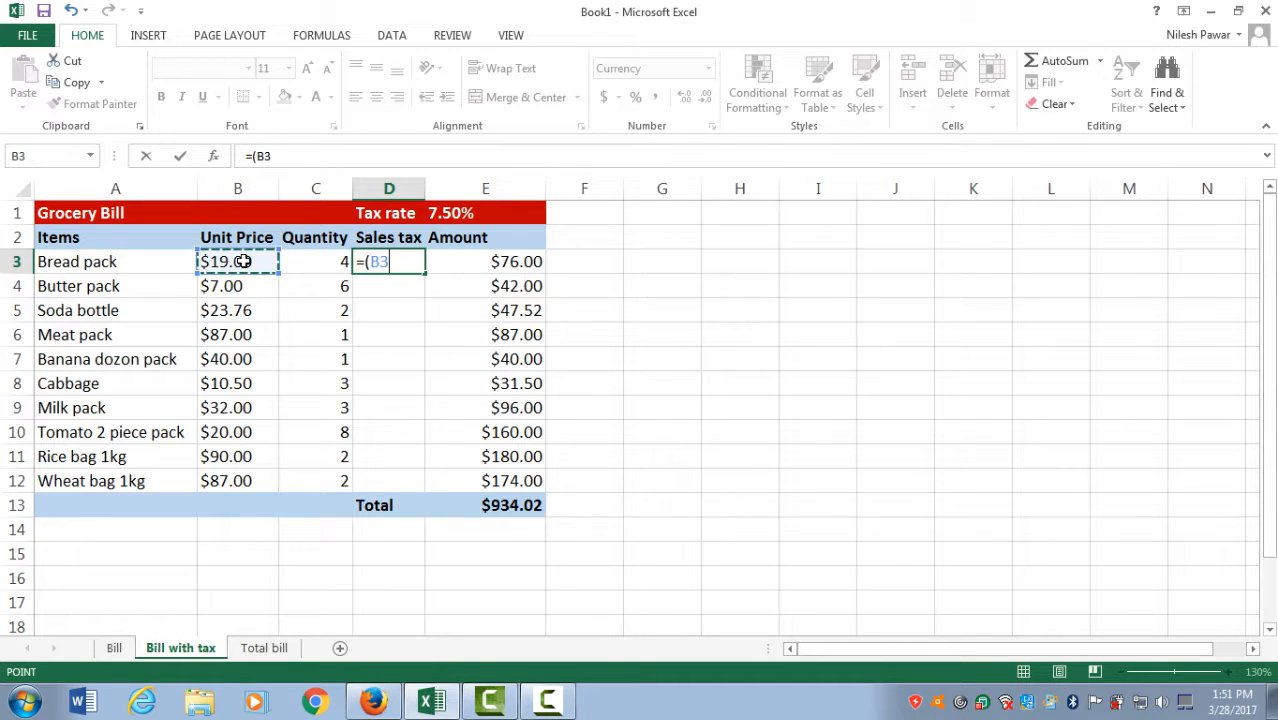
text(*)
click(310, 258)
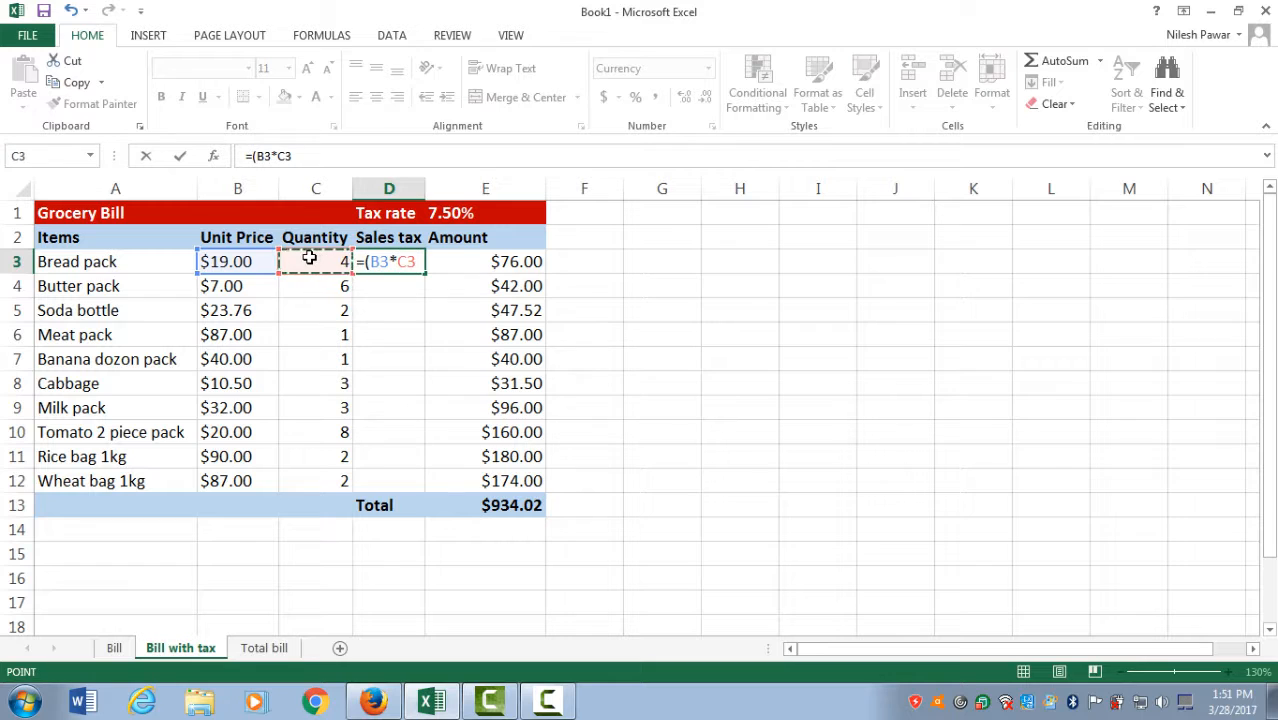
text())
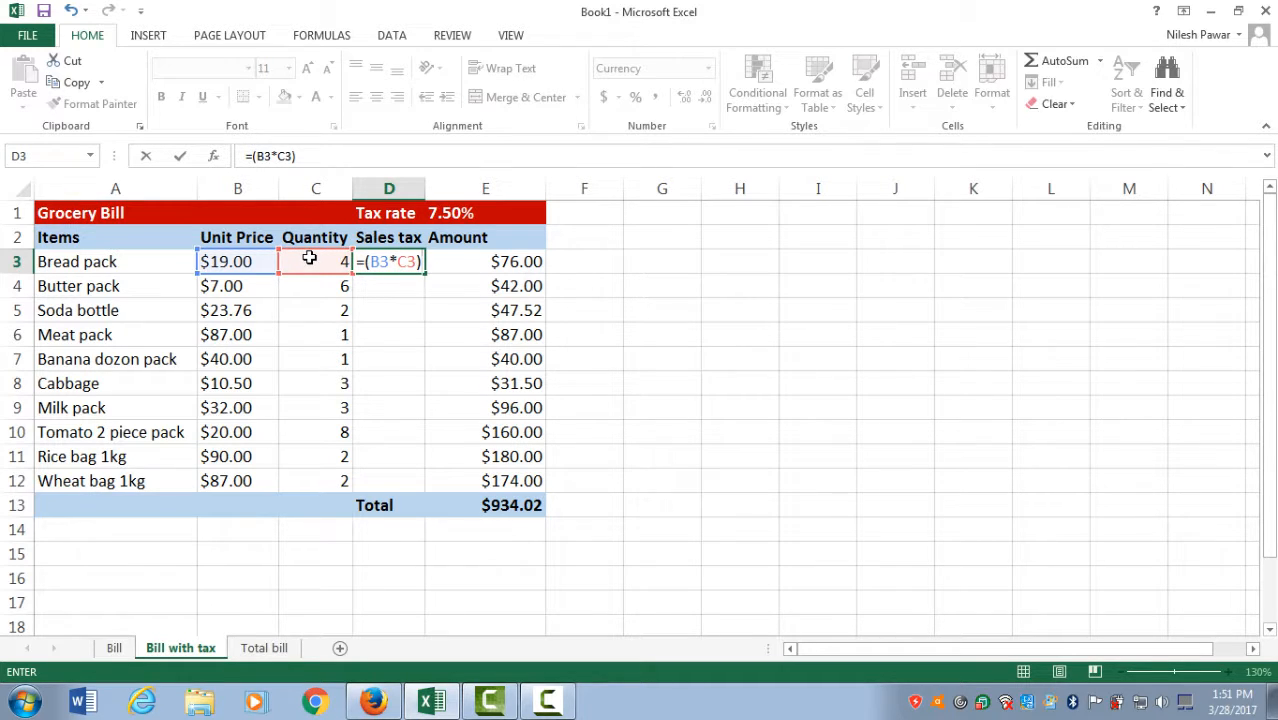
text(*)
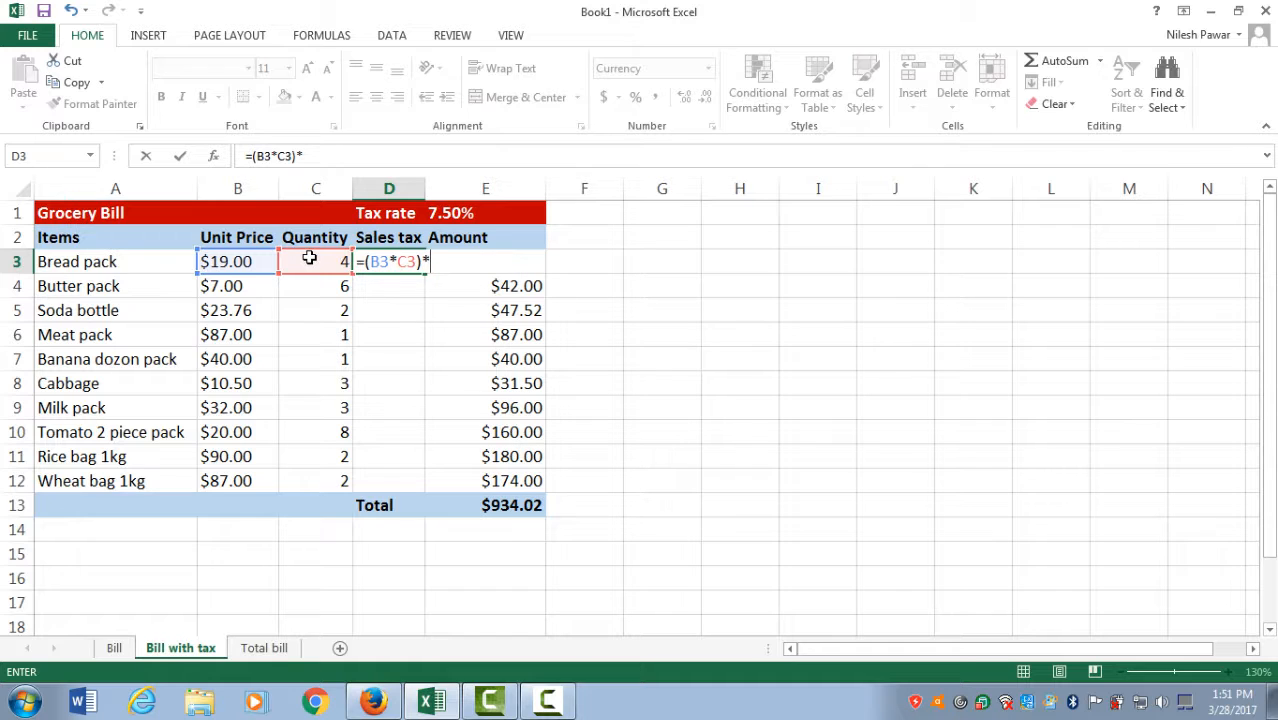
click(457, 213)
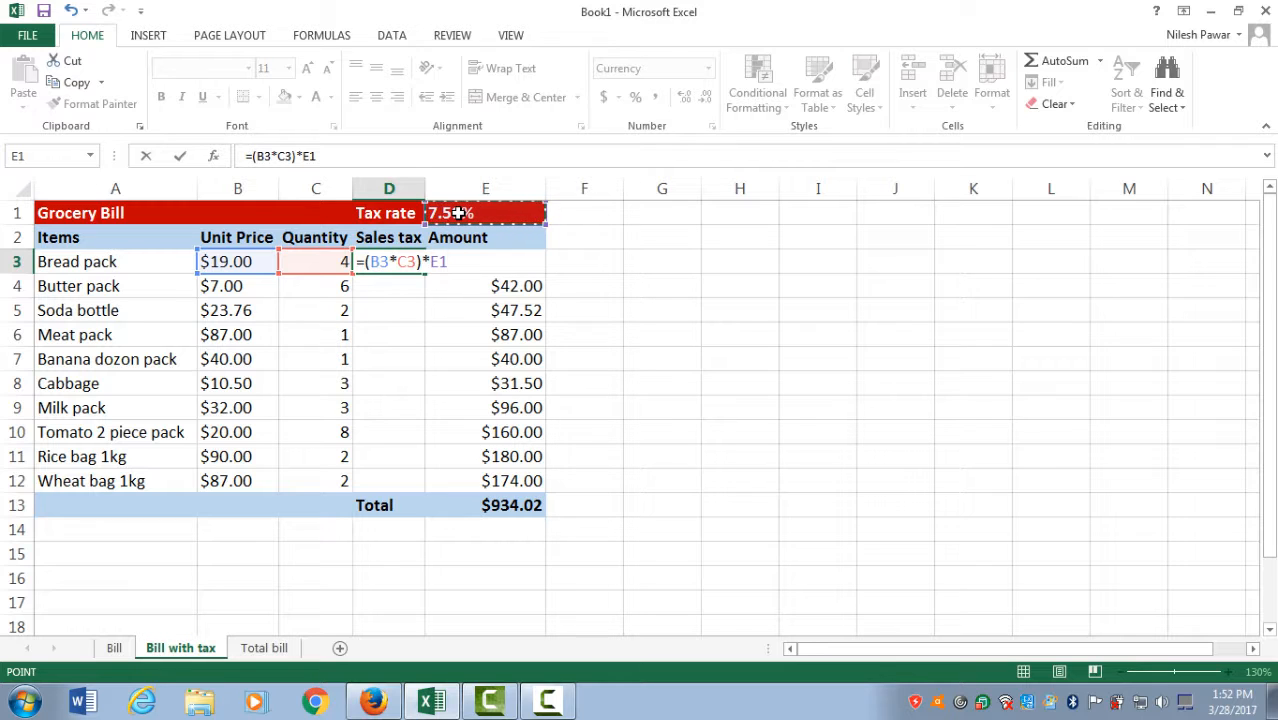
key(Return)
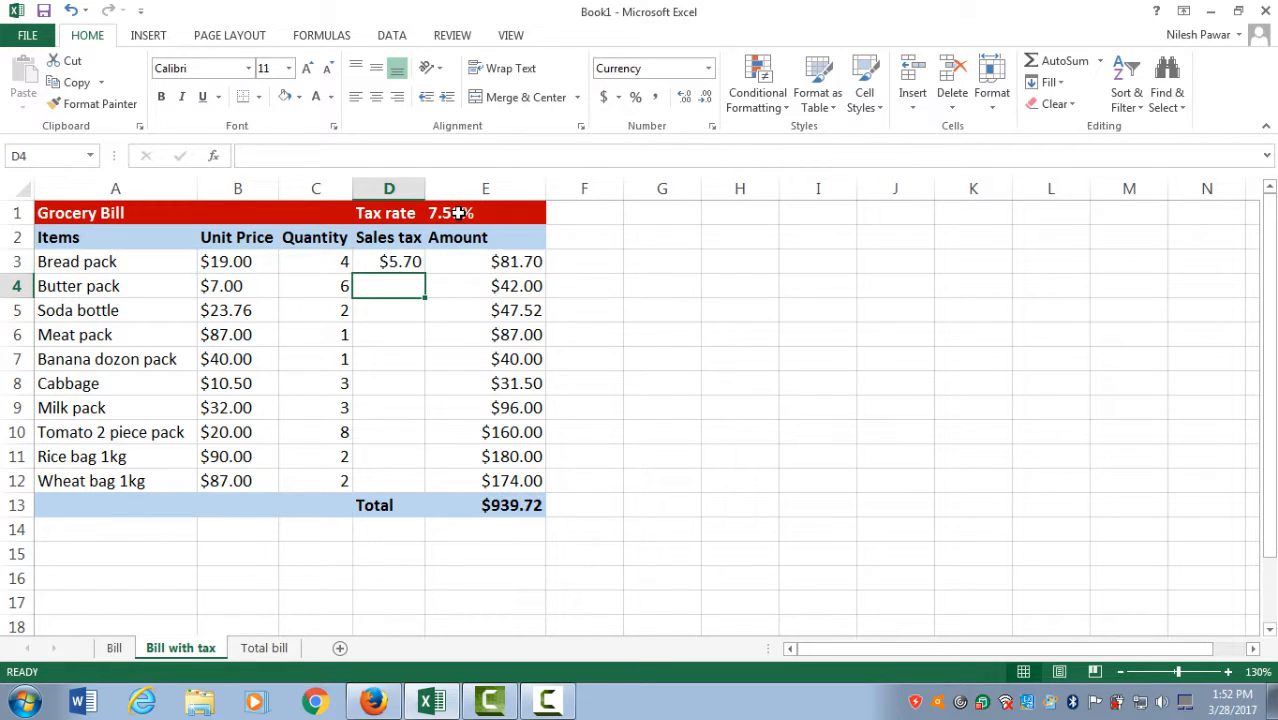
Step: Fill the Sales tax formula with its relative E1 reference from D3 down through D12 and check D4 against D3
click(412, 262)
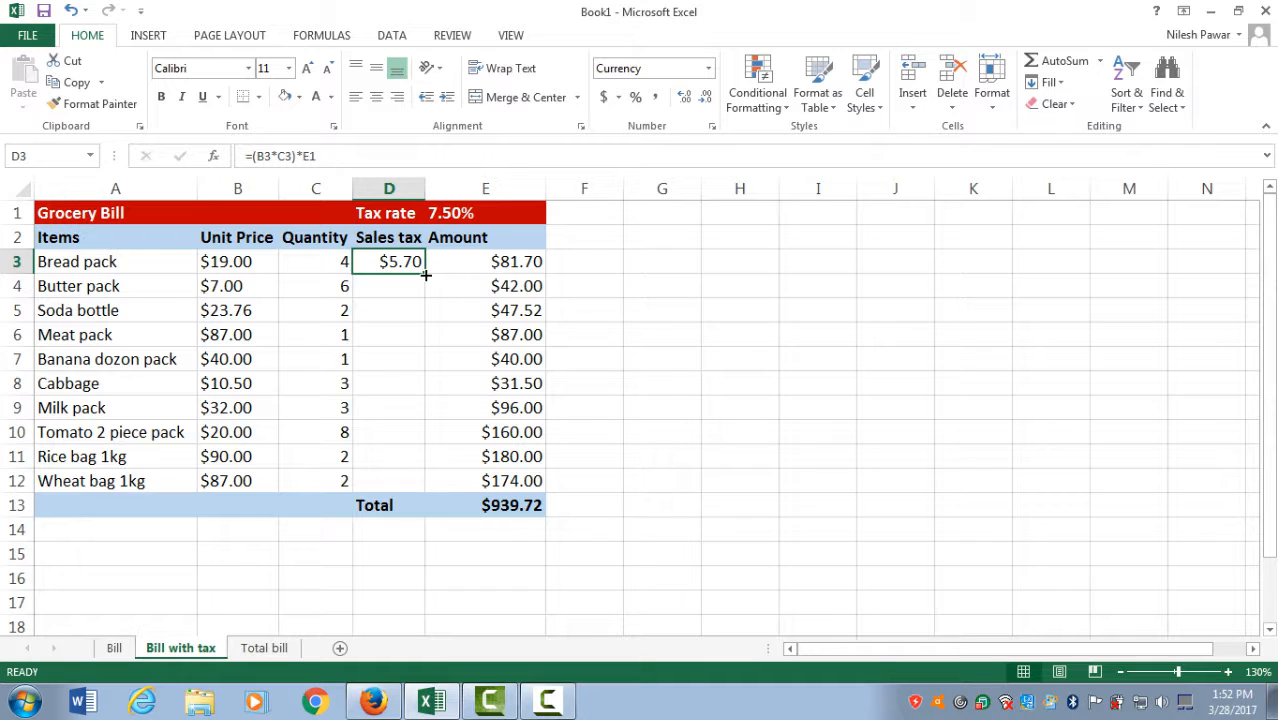
drag(425, 274, 409, 492)
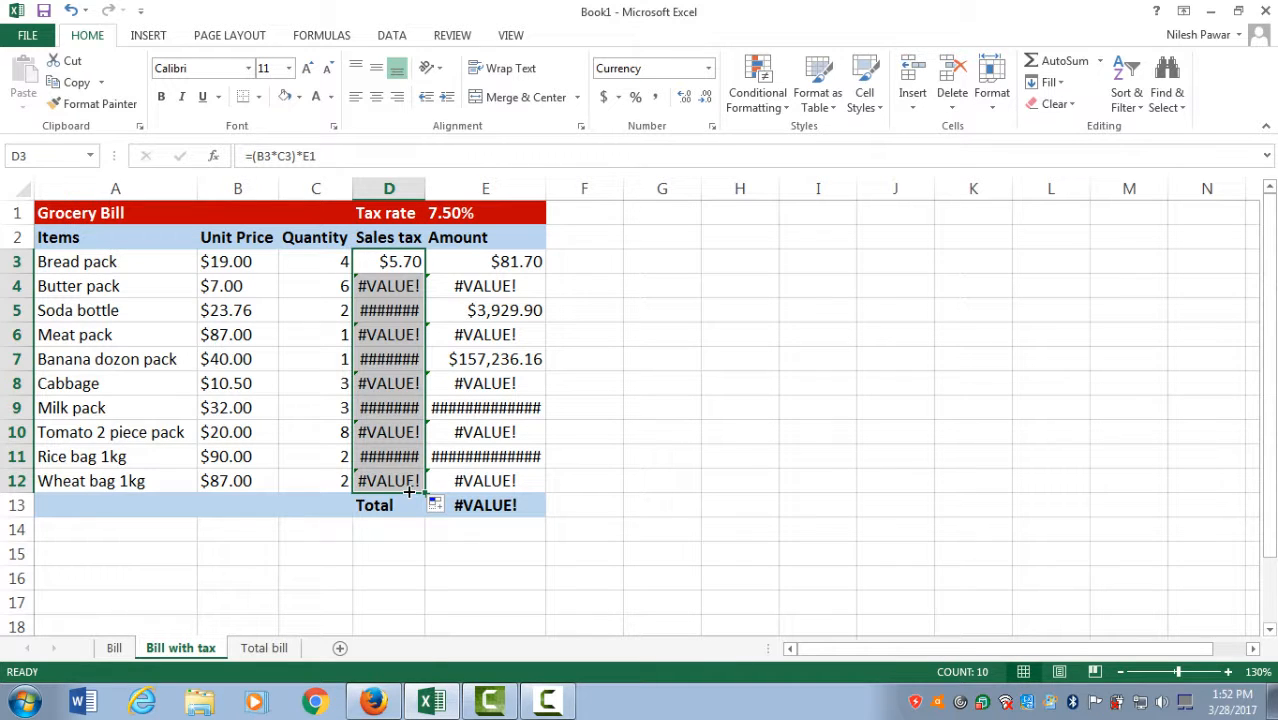
click(396, 286)
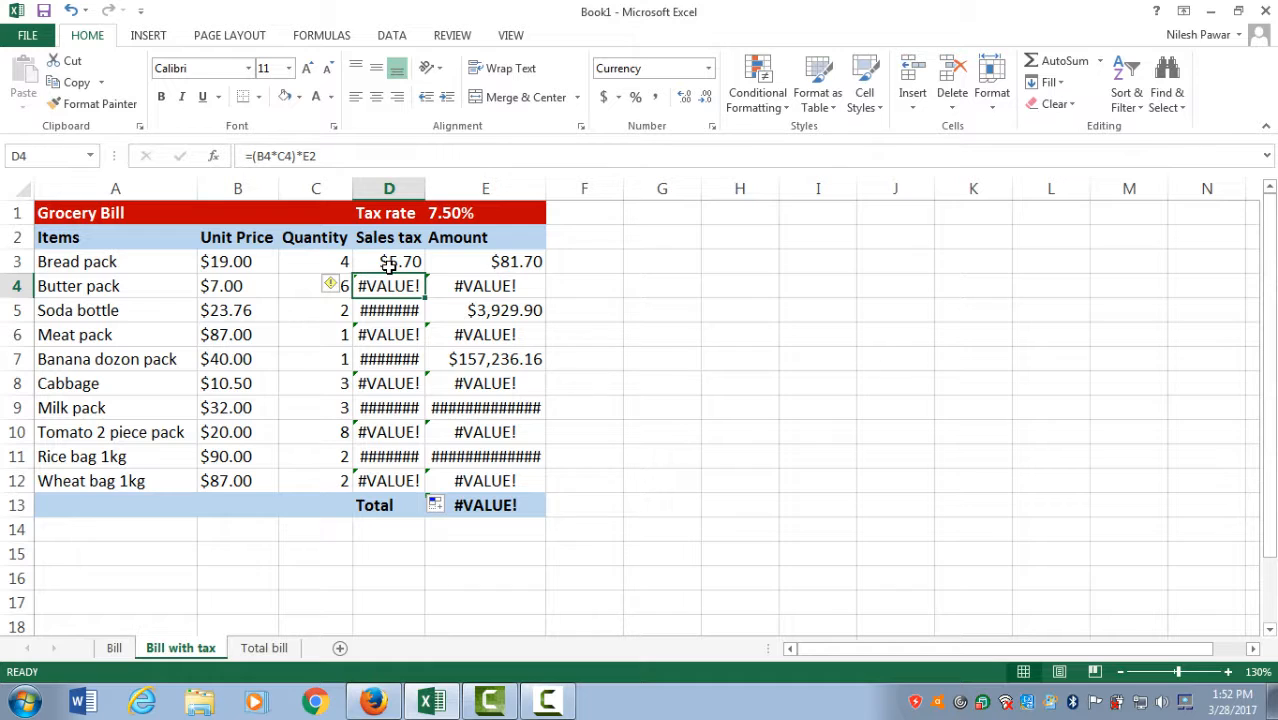
click(389, 264)
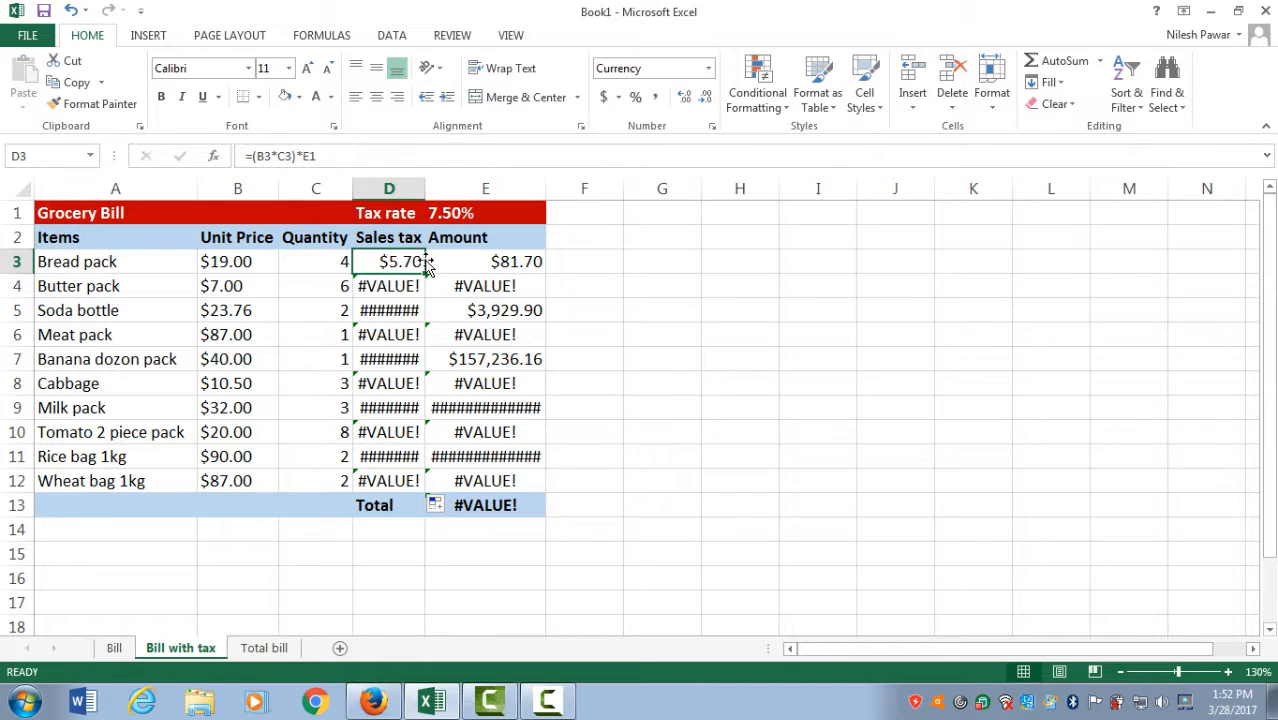
Step: Compare how the tax rate reference shifts between the Sales tax formulas in D3, D4 and D5
double_click(400, 261)
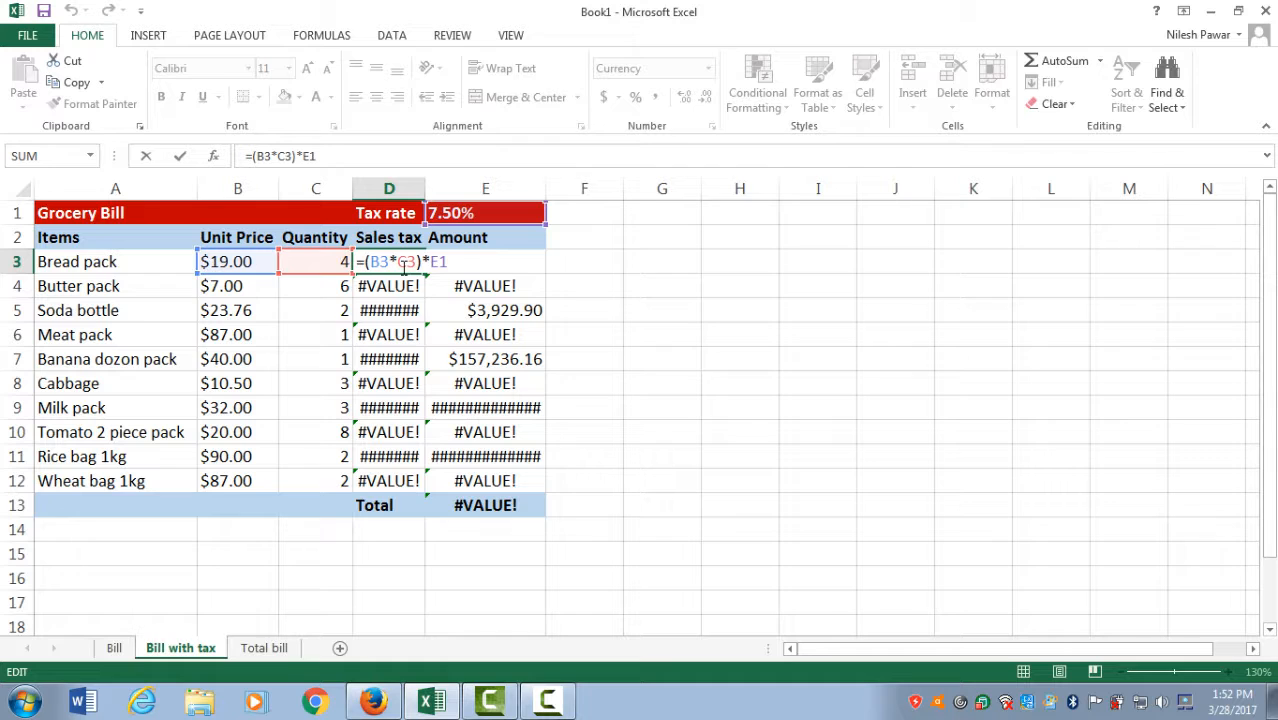
key(ctrl+Return)
double_click(405, 285)
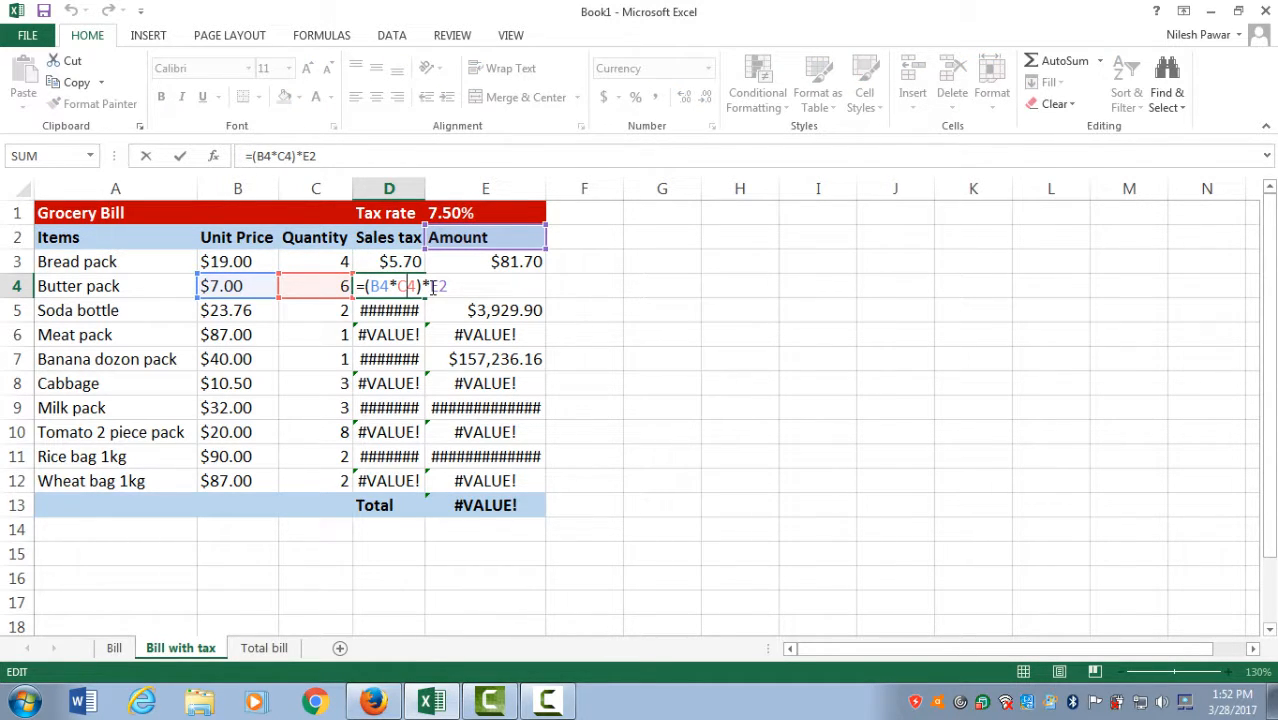
key(ctrl+Return)
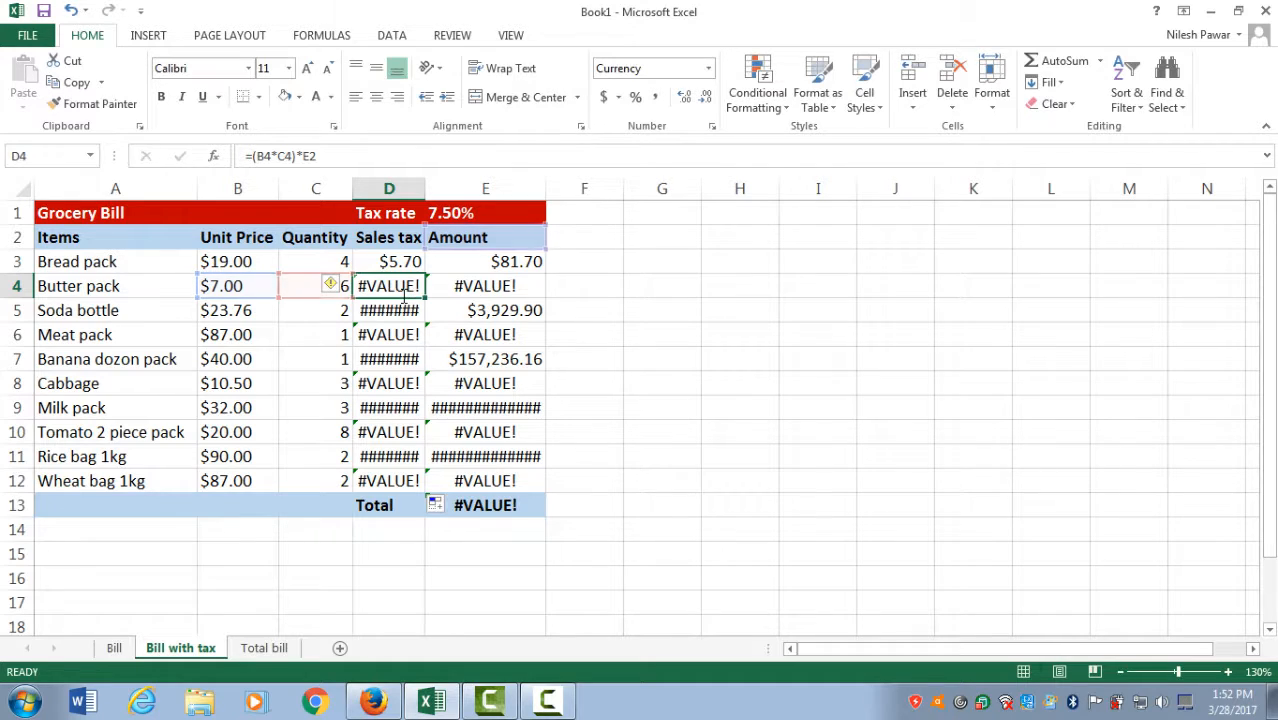
double_click(385, 314)
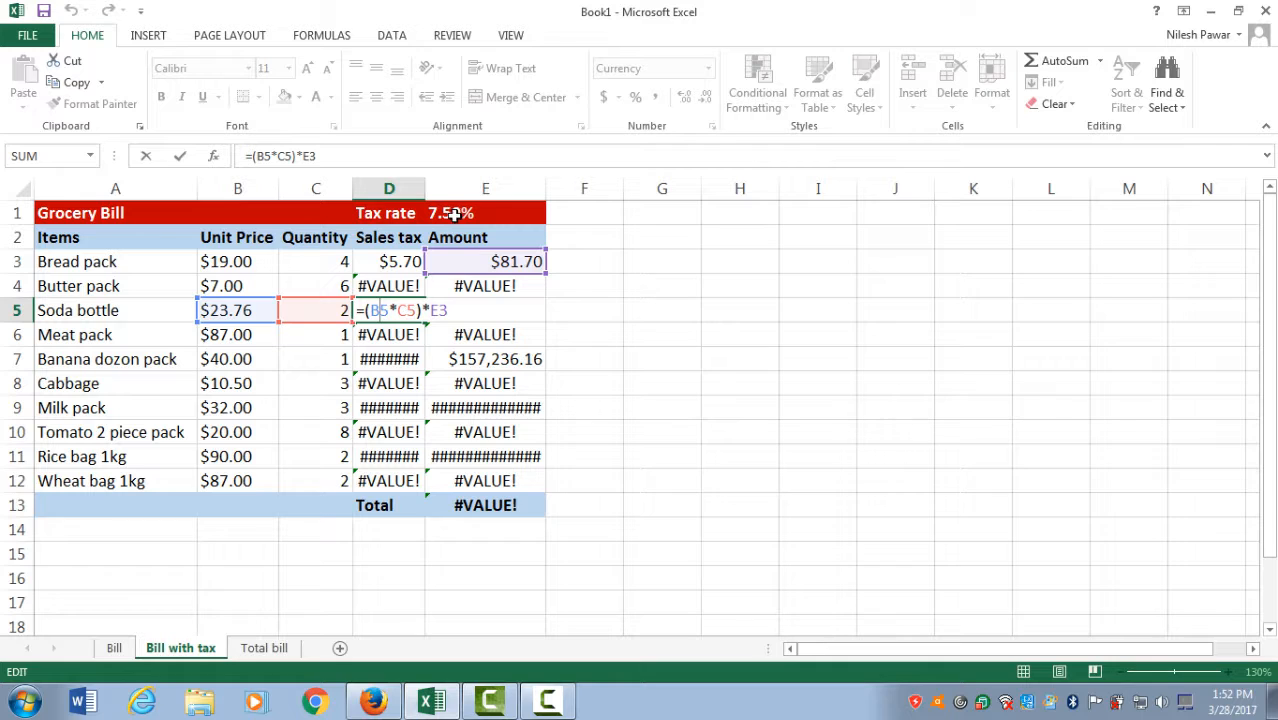
key(ctrl+Return)
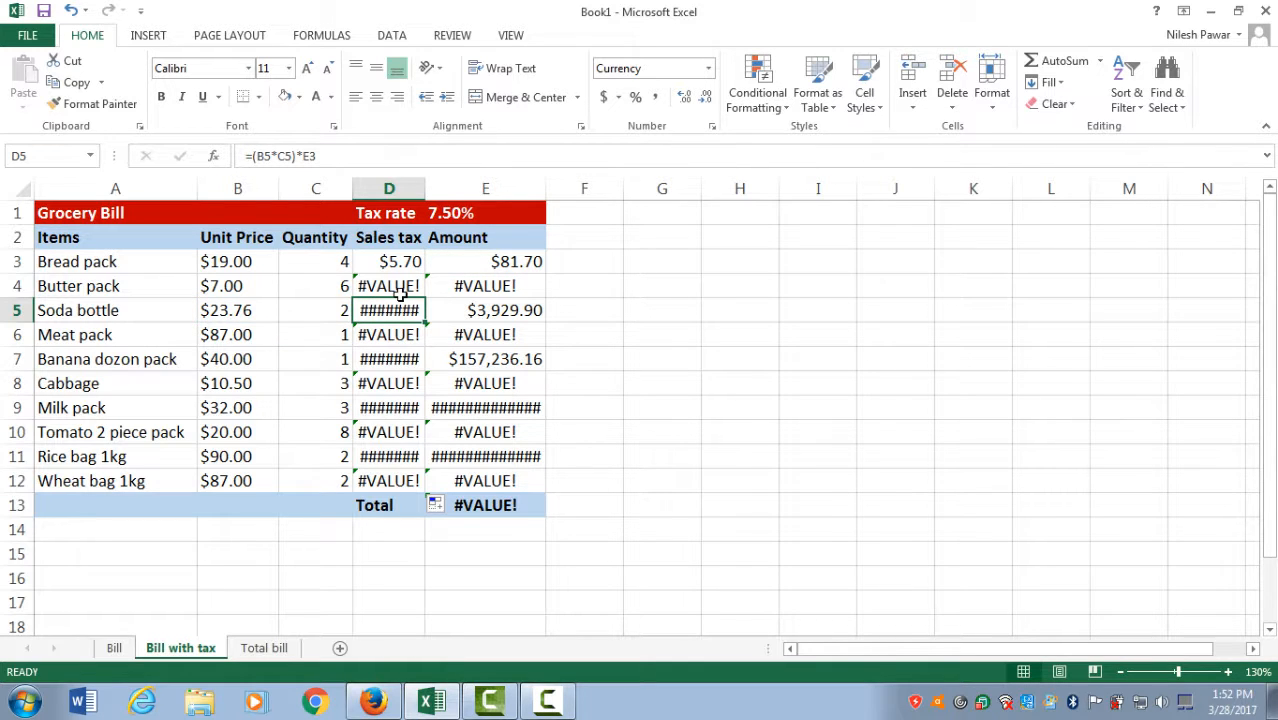
double_click(401, 261)
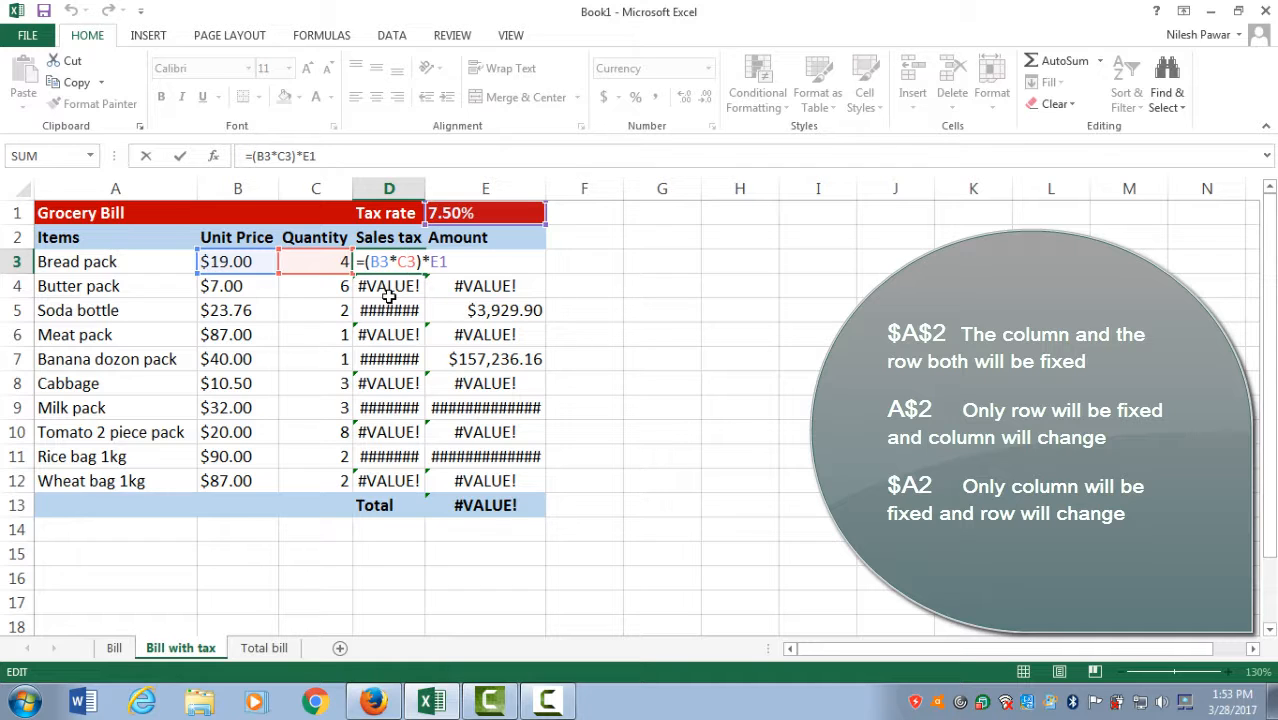
key(ctrl+Return)
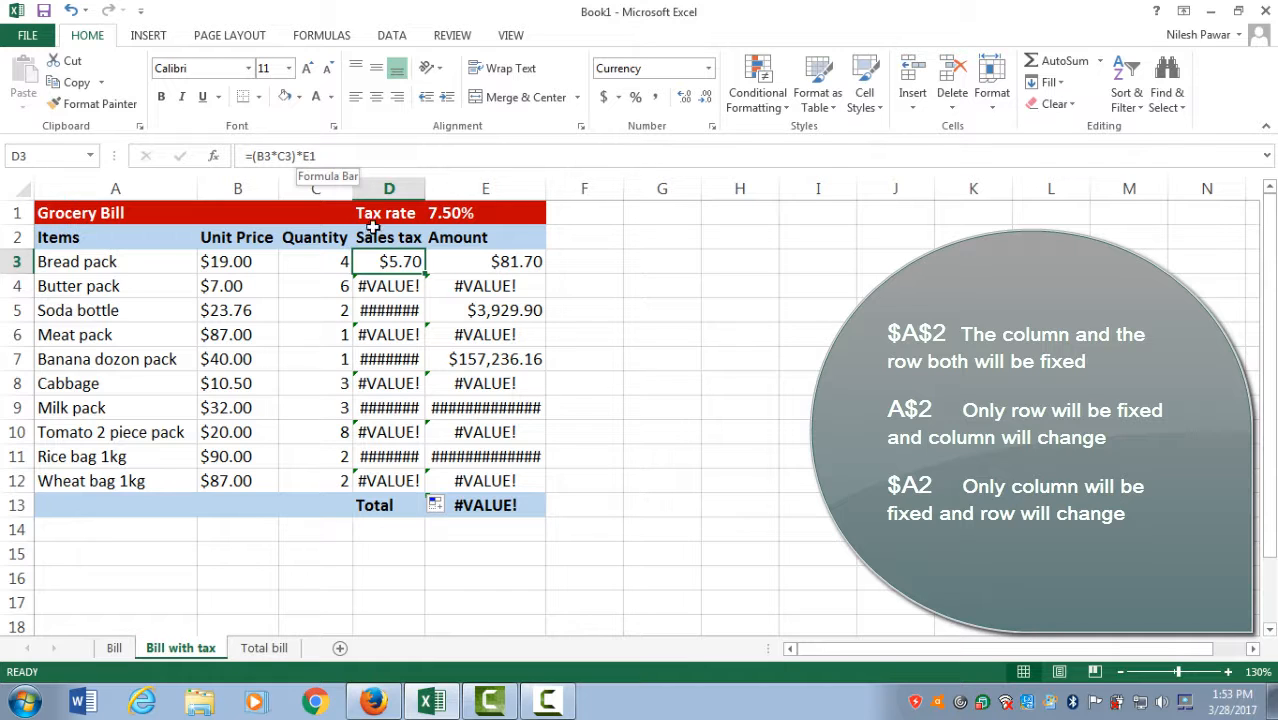
Step: Make the tax rate reference in D3 absolute so the formula reads =(B3*C3)*$E$1
double_click(309, 156)
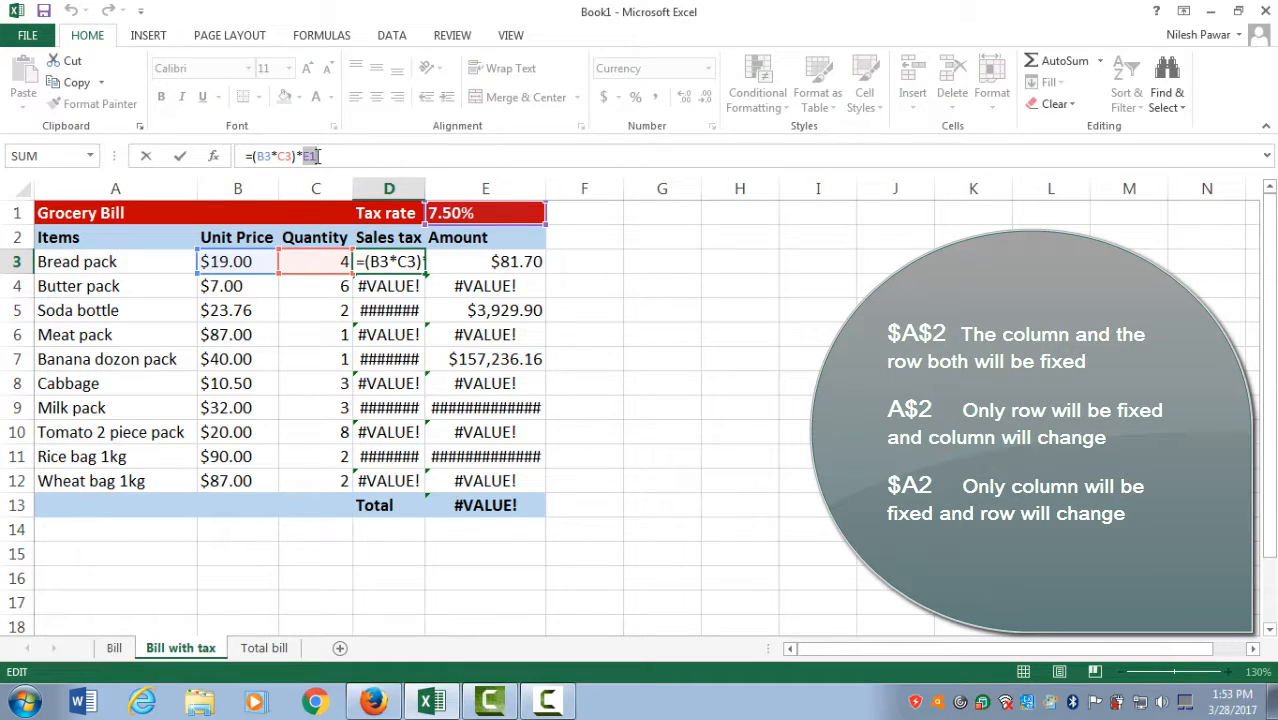
click(316, 155)
key(Left)
key(Left)
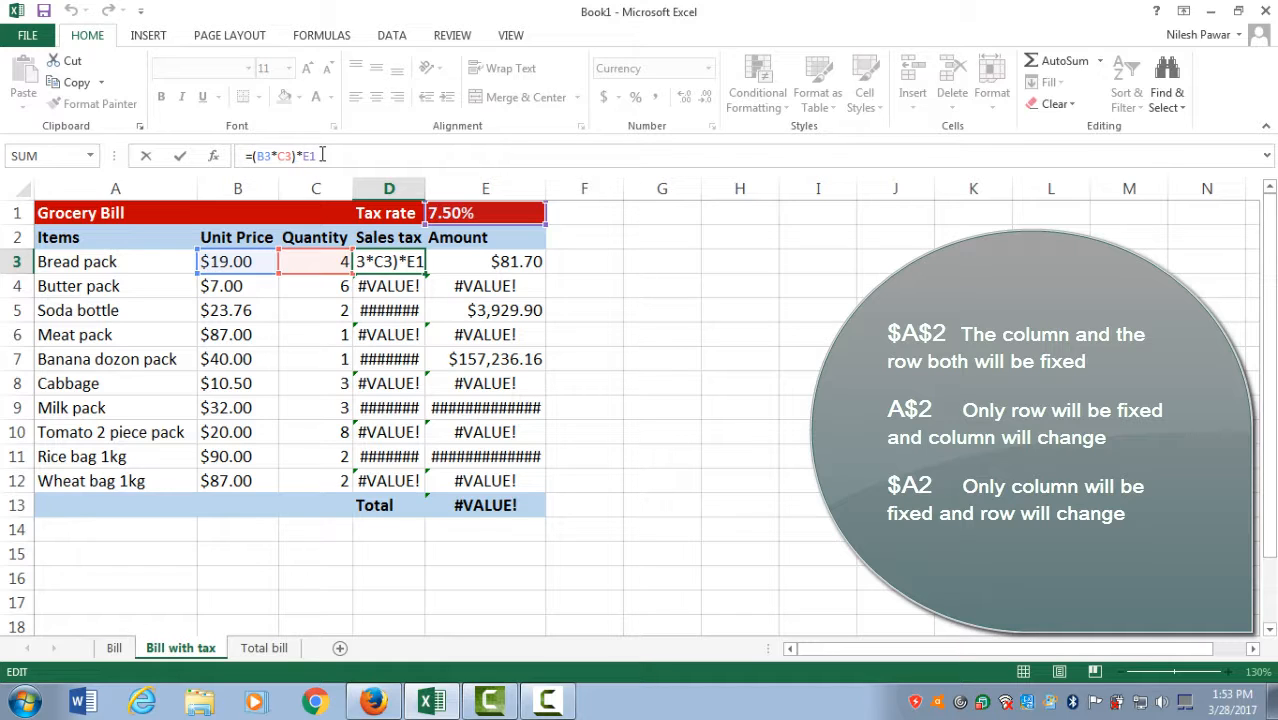
text($)
key(BackSpace)
text($)
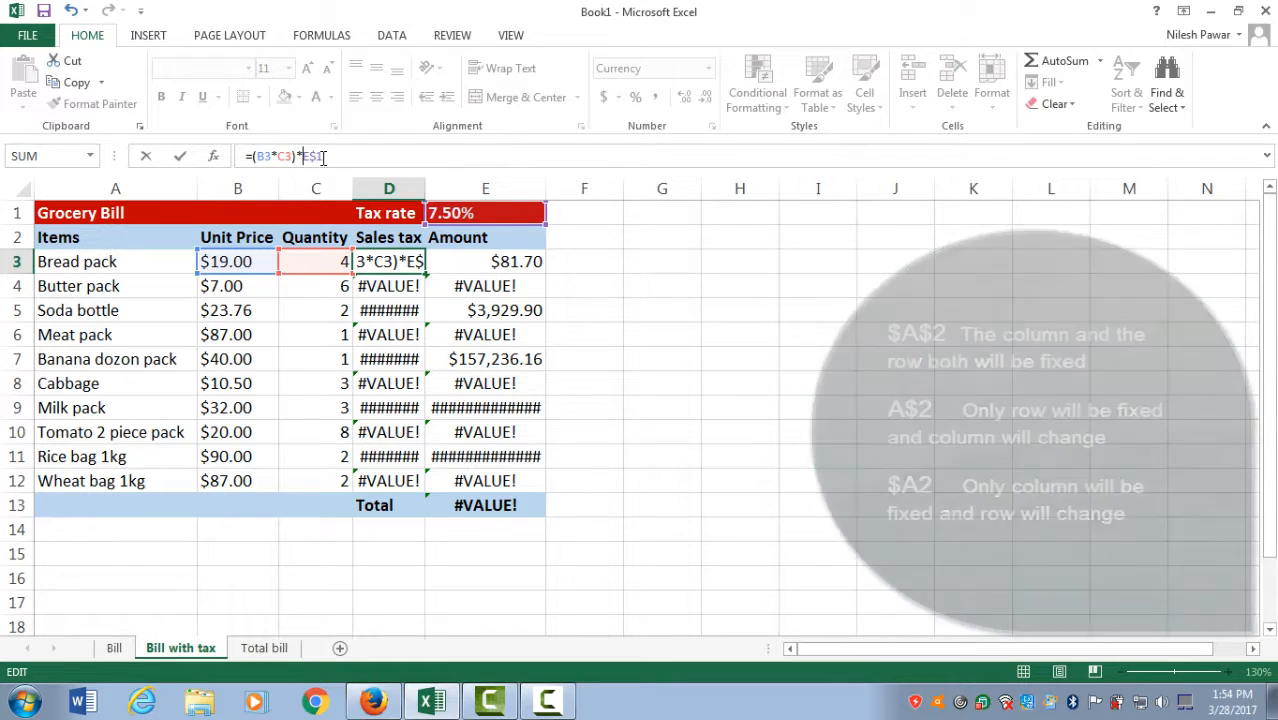
text($)
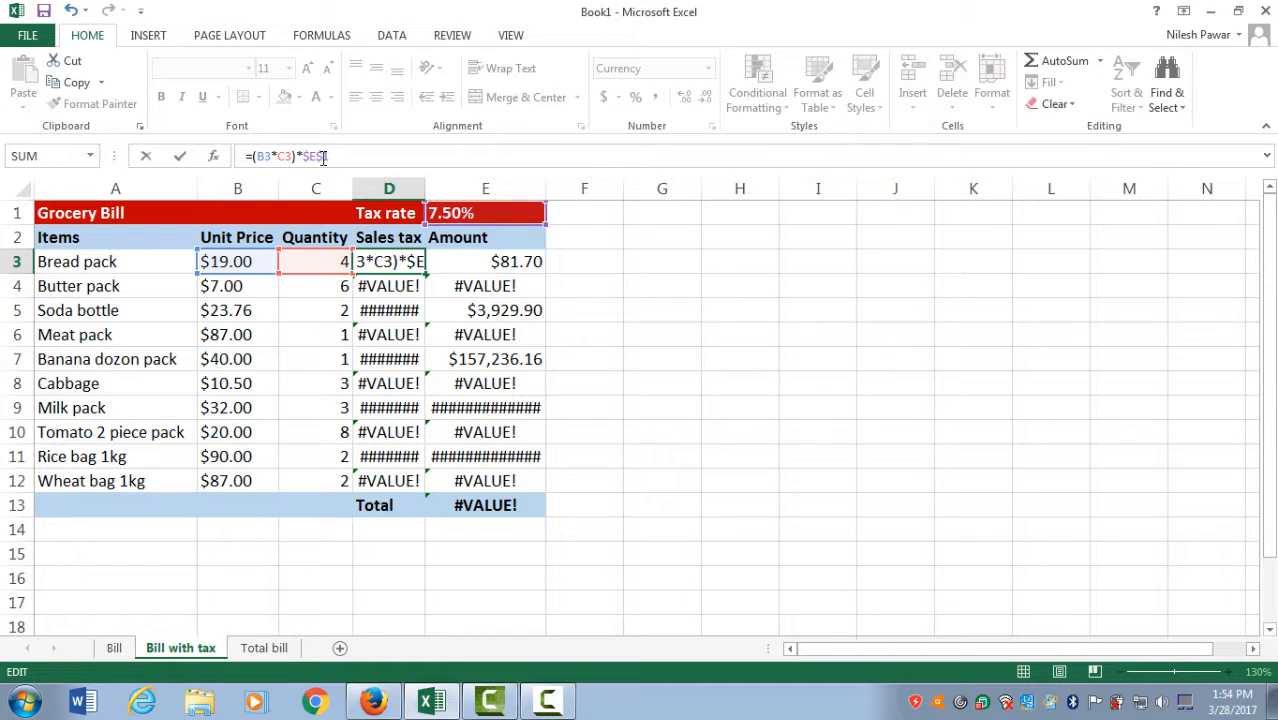
key(Return)
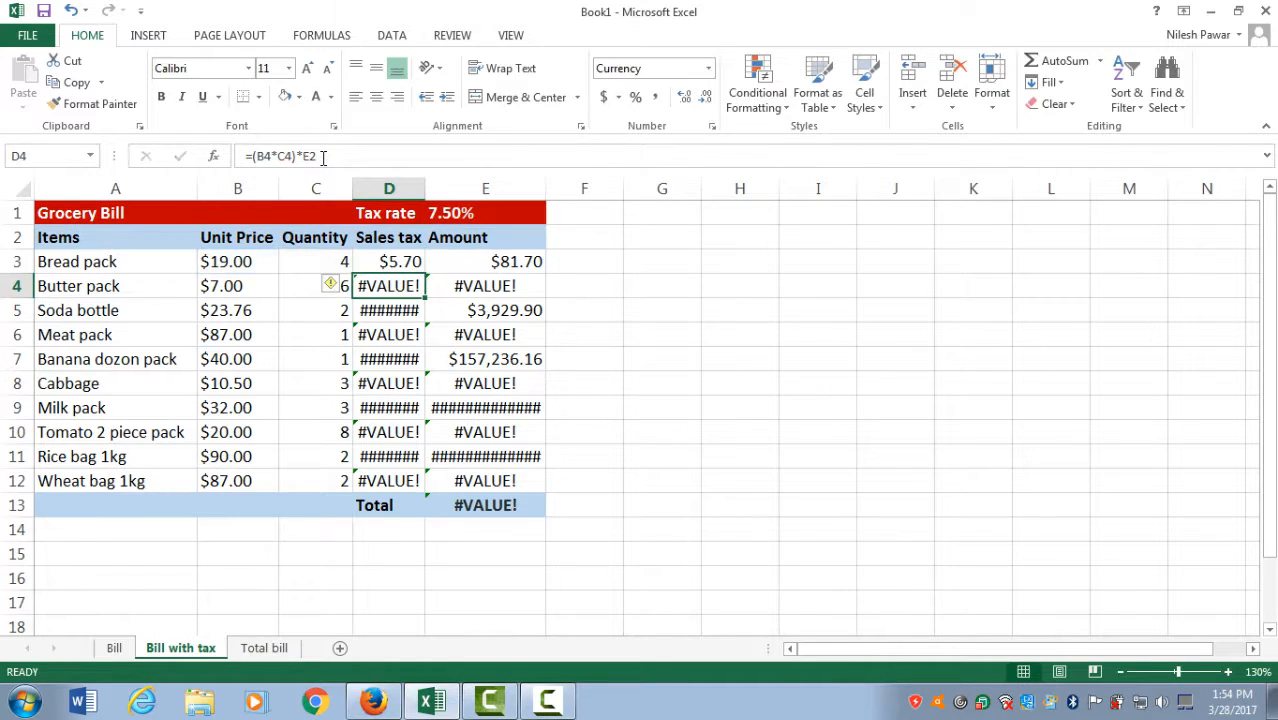
Step: Fill the corrected Sales tax formula with the absolute $E$1 reference from D3 down through D12
click(400, 262)
key(ctrl+c)
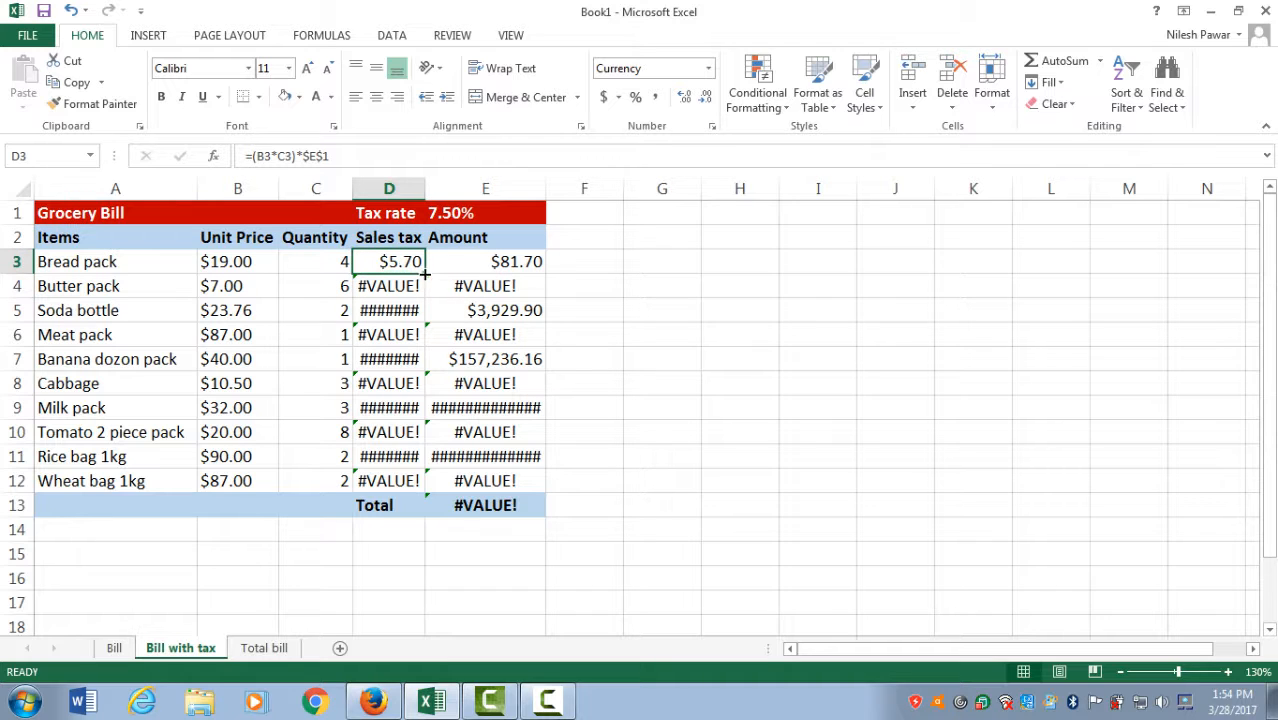
drag(425, 272, 425, 492)
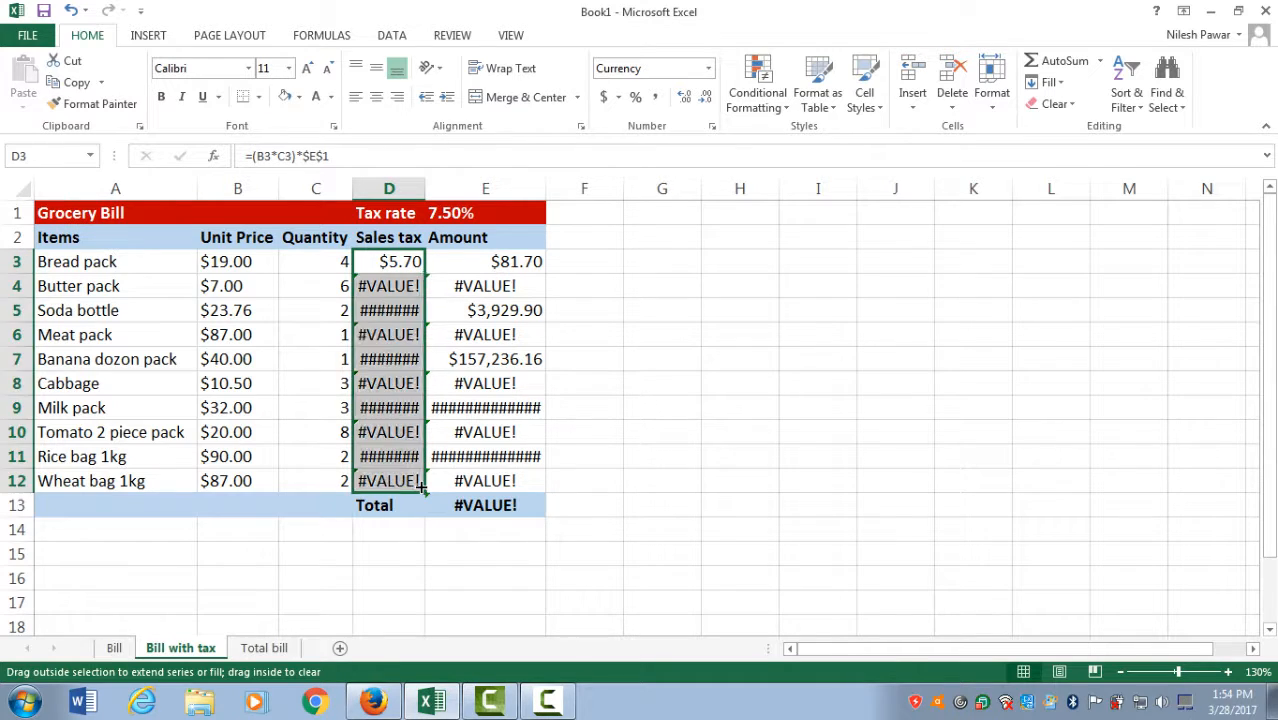
Step: Examine the absolute tax rate reference in the Sales tax formulas D3 to D5, and review the Amount column's formulas from E3 down
click(405, 262)
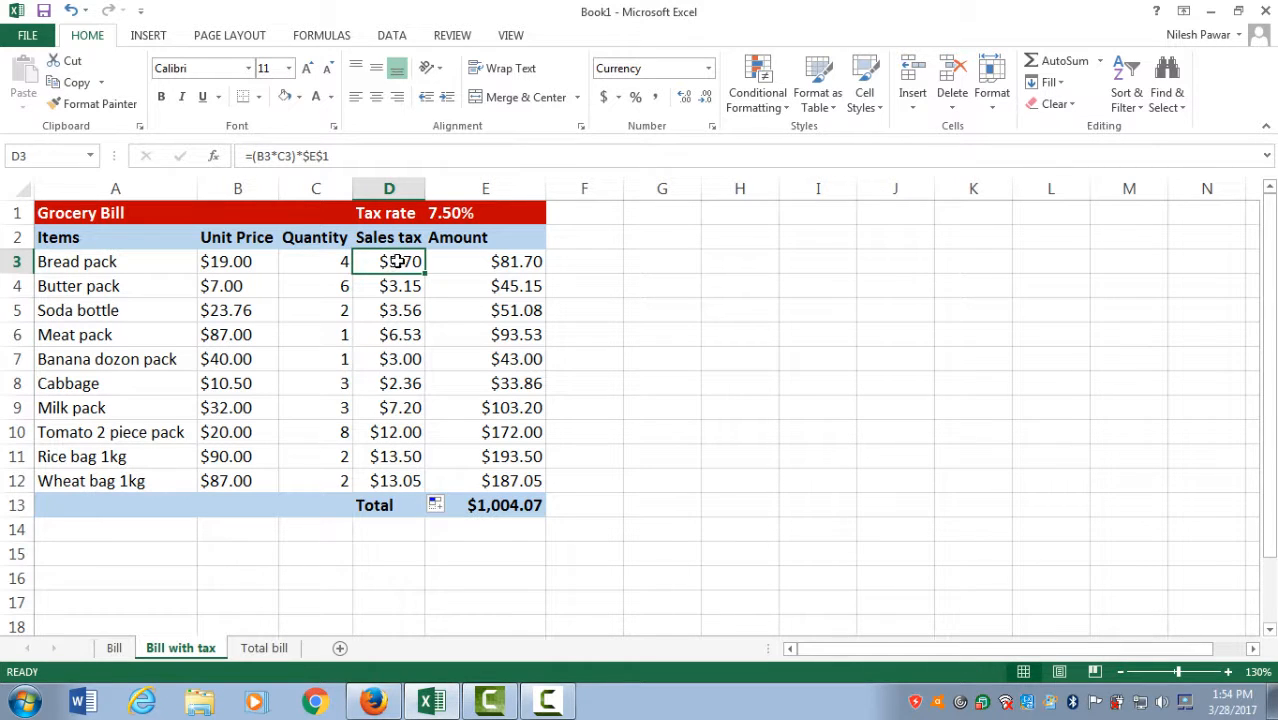
double_click(405, 262)
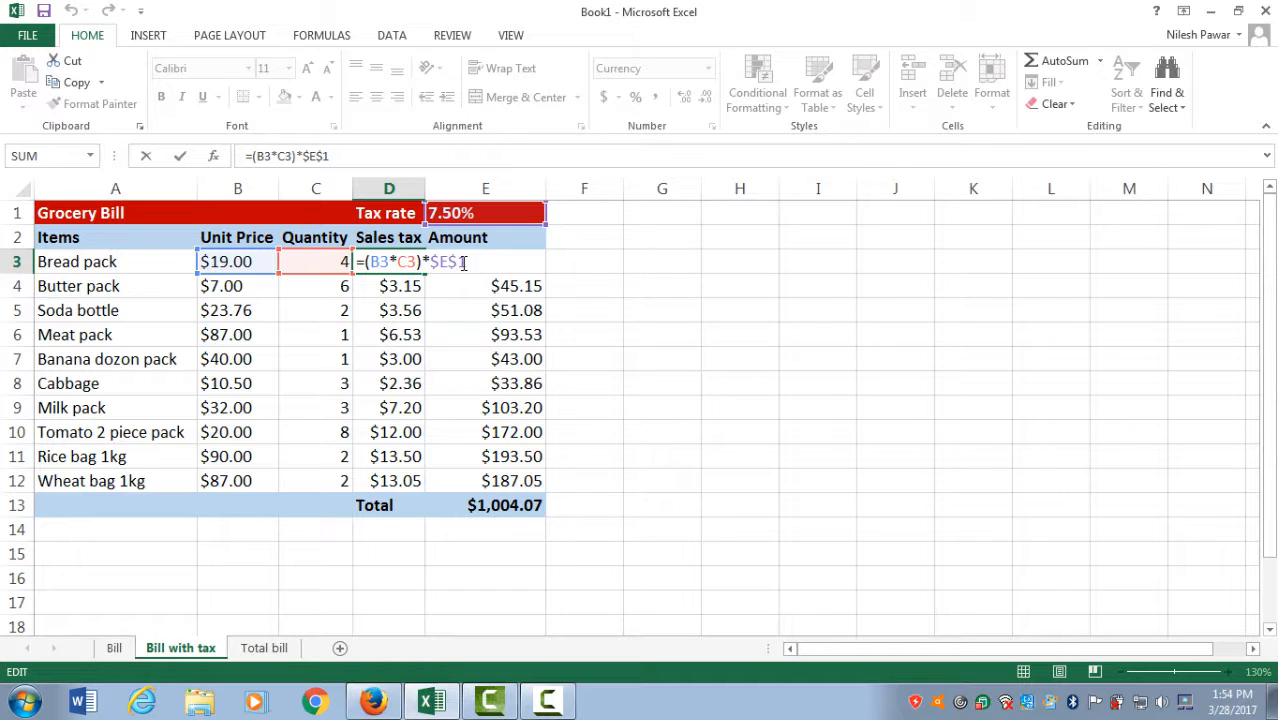
double_click(385, 284)
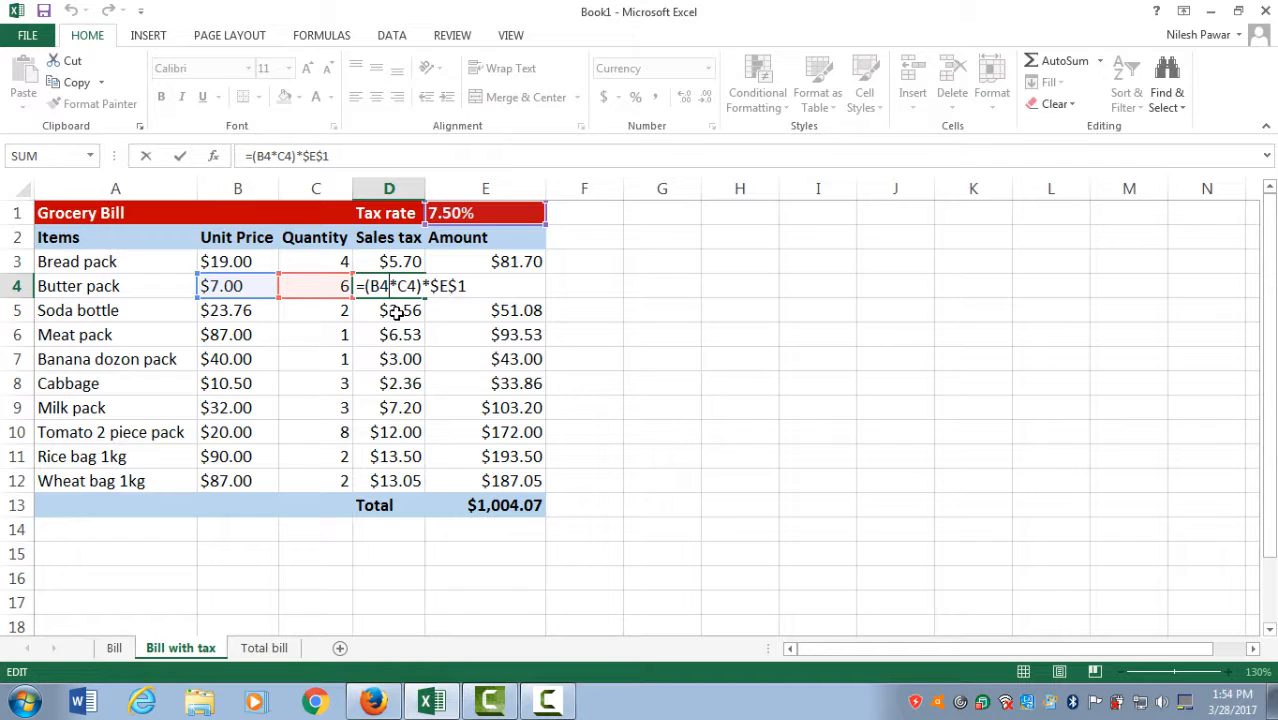
double_click(399, 307)
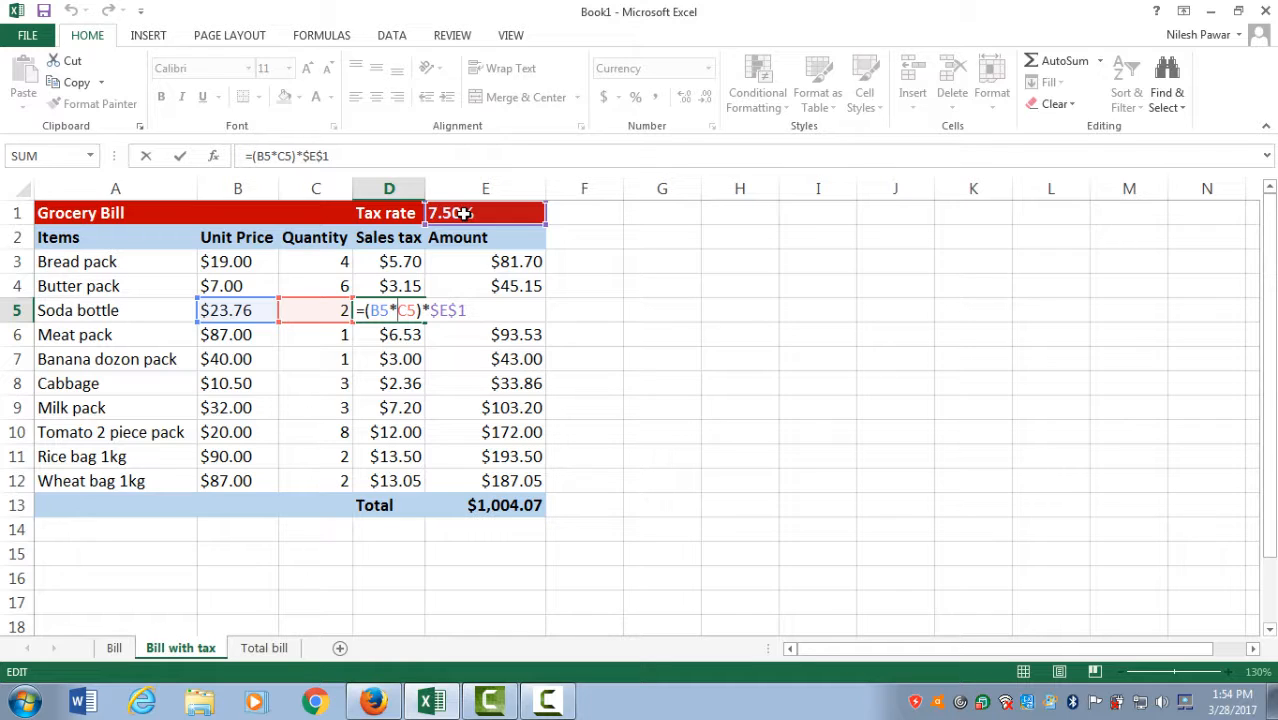
click(376, 365)
key(Escape)
click(512, 268)
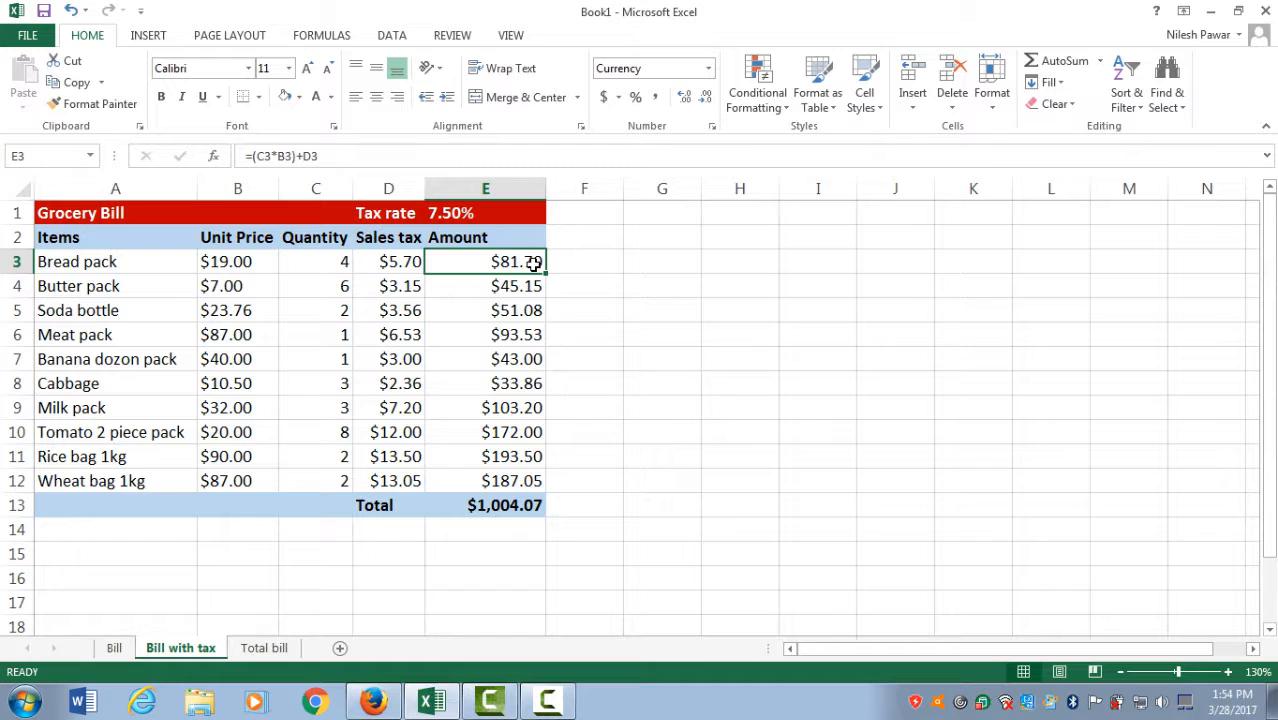
click(508, 313)
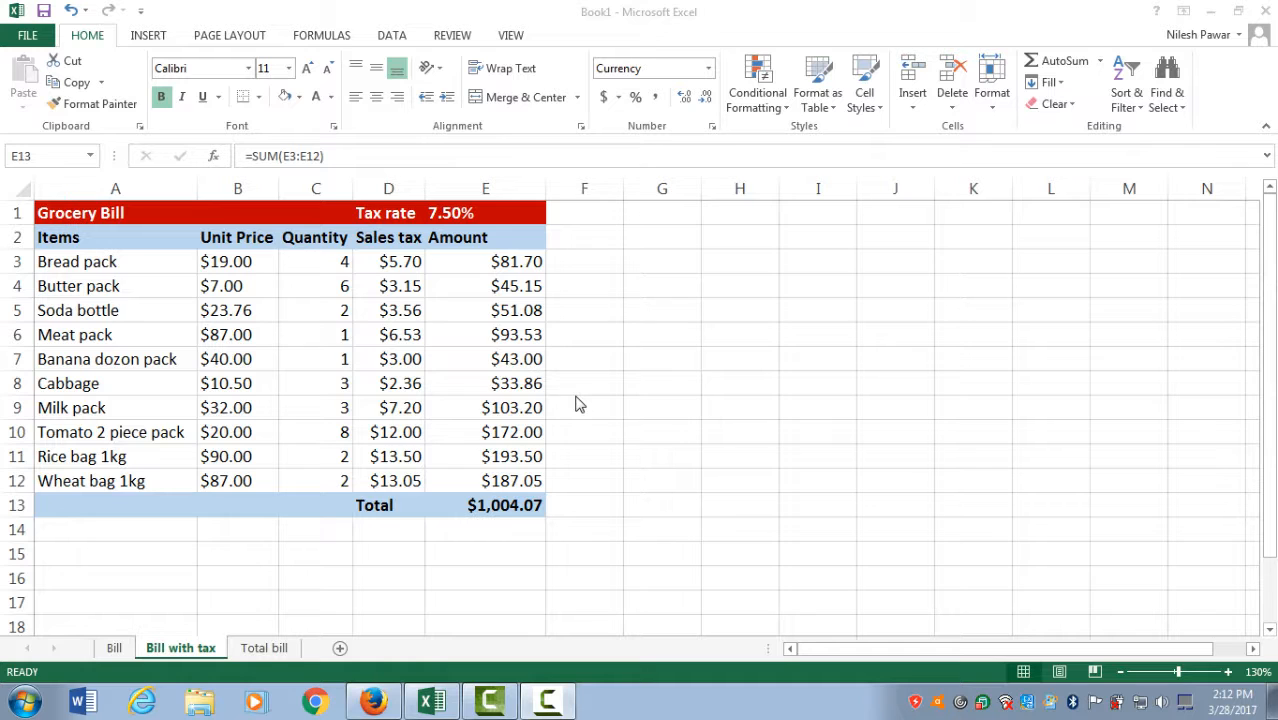
Step: Review the Total bill sheet's empty Grocery Amount cell B2 and the total in E13 of Bill with tax, returning to Total bill
click(266, 649)
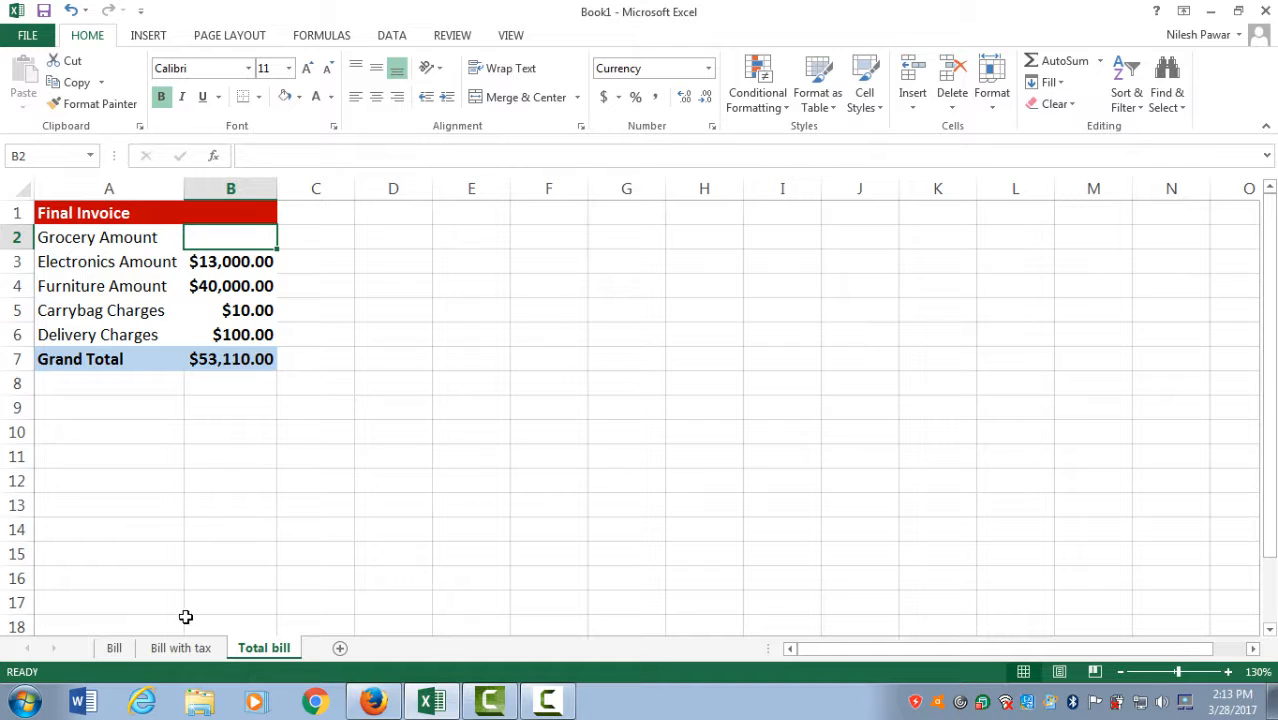
click(178, 649)
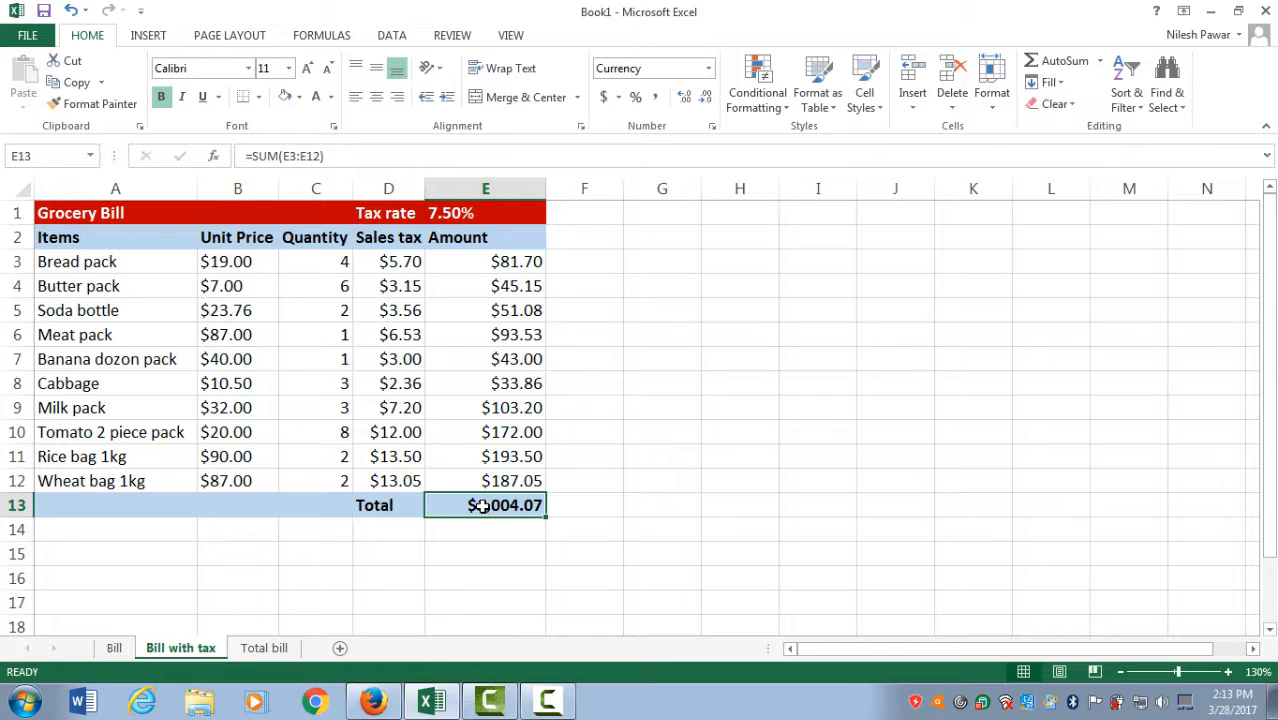
click(265, 650)
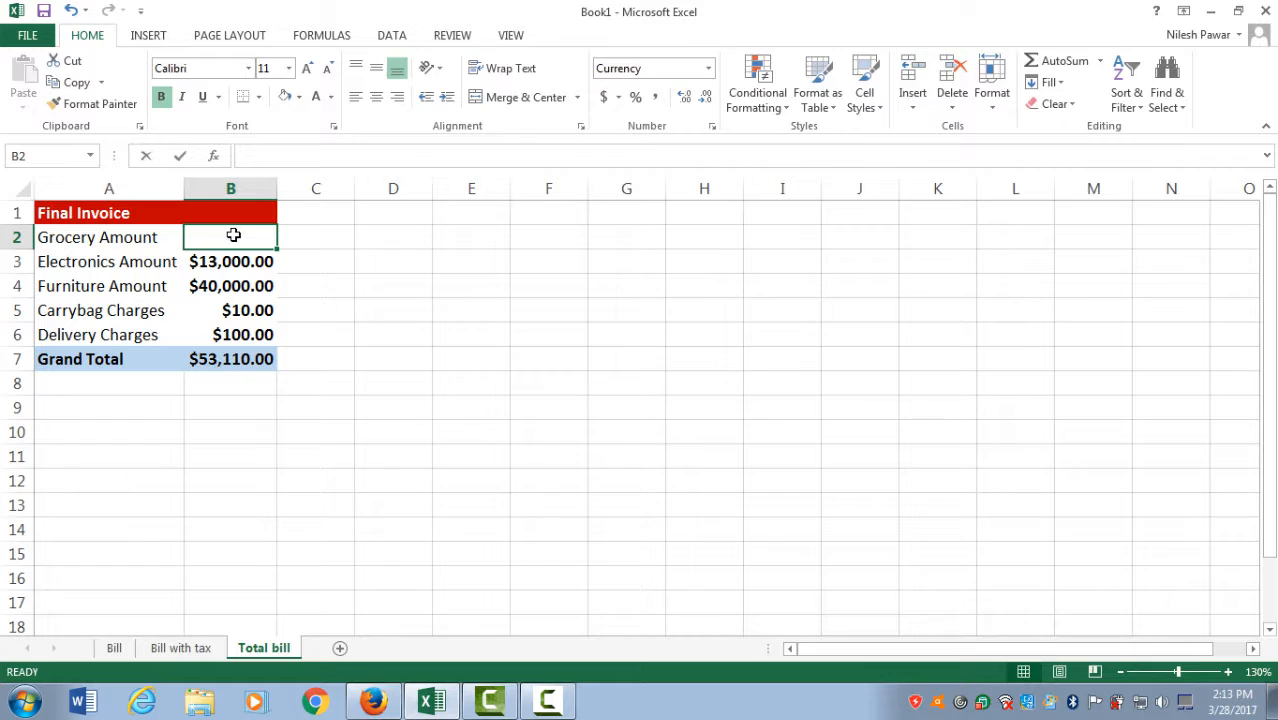
Step: Enter the cross-sheet formula ='Bill with tax'!E13 in the Grocery Amount cell B2 of Total bill and check it
text(=)
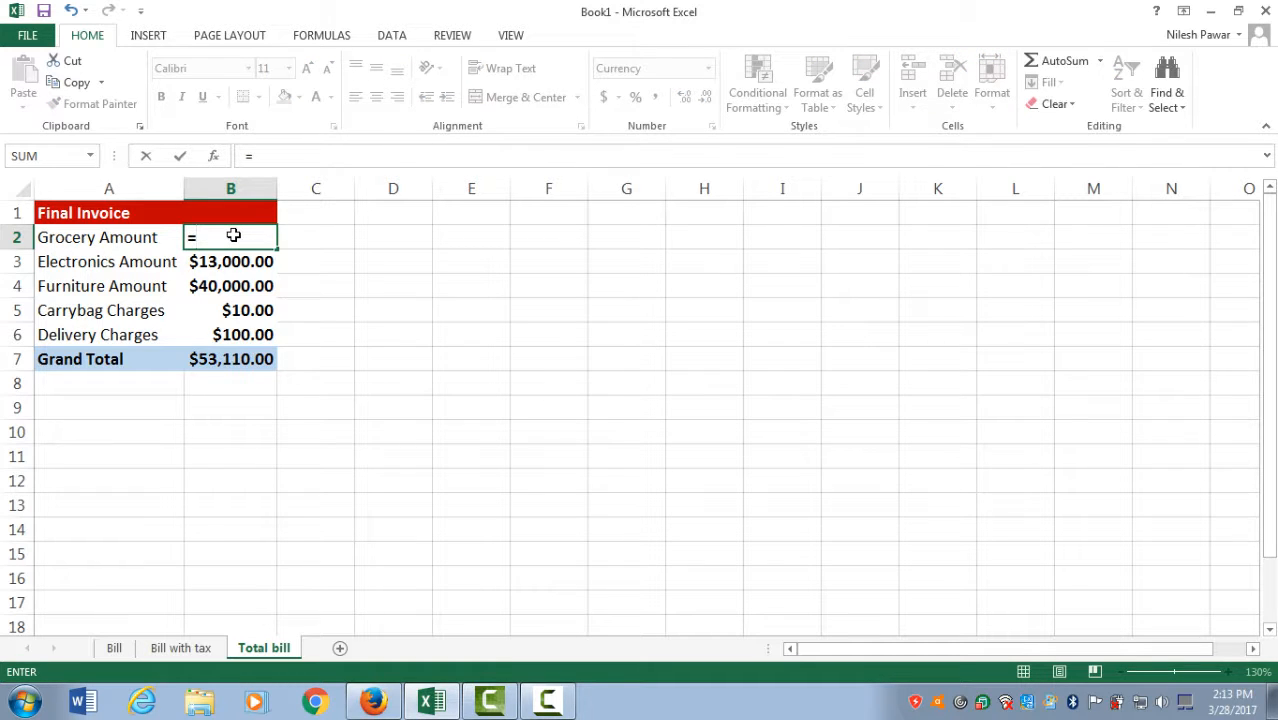
text(')
text(B)
key(Caps_Lock)
text(ill)
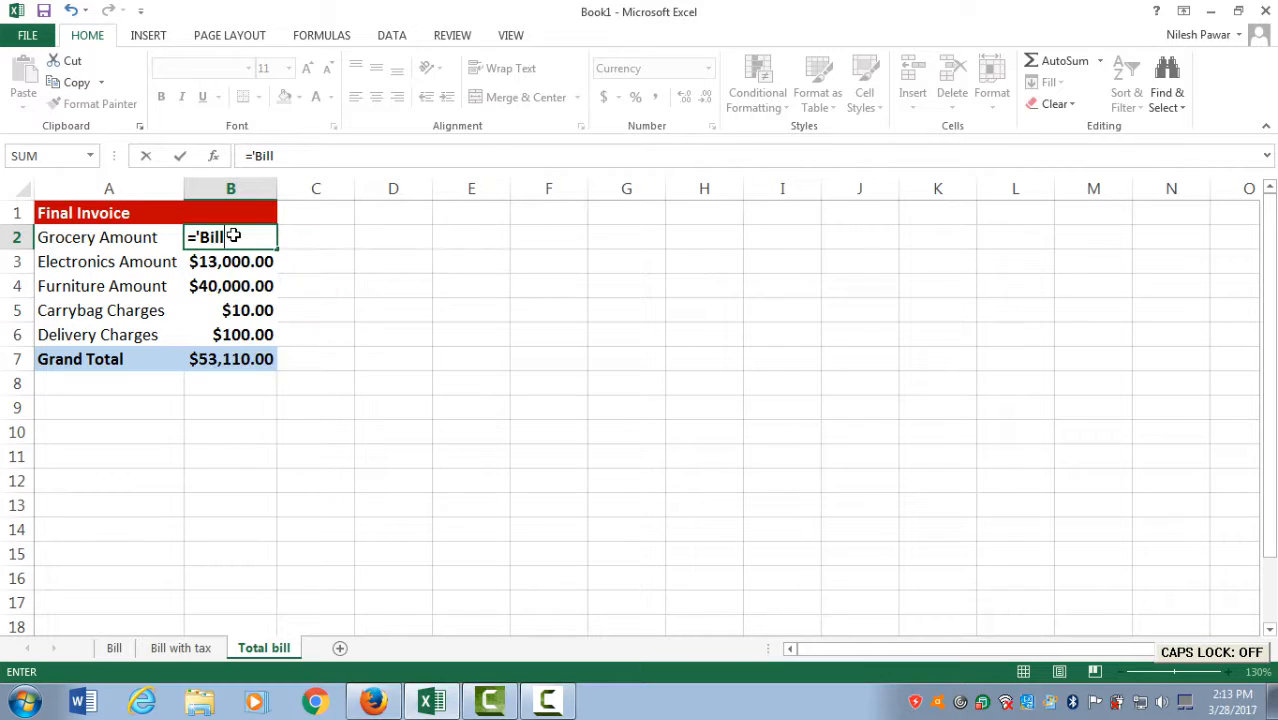
text( with tax)
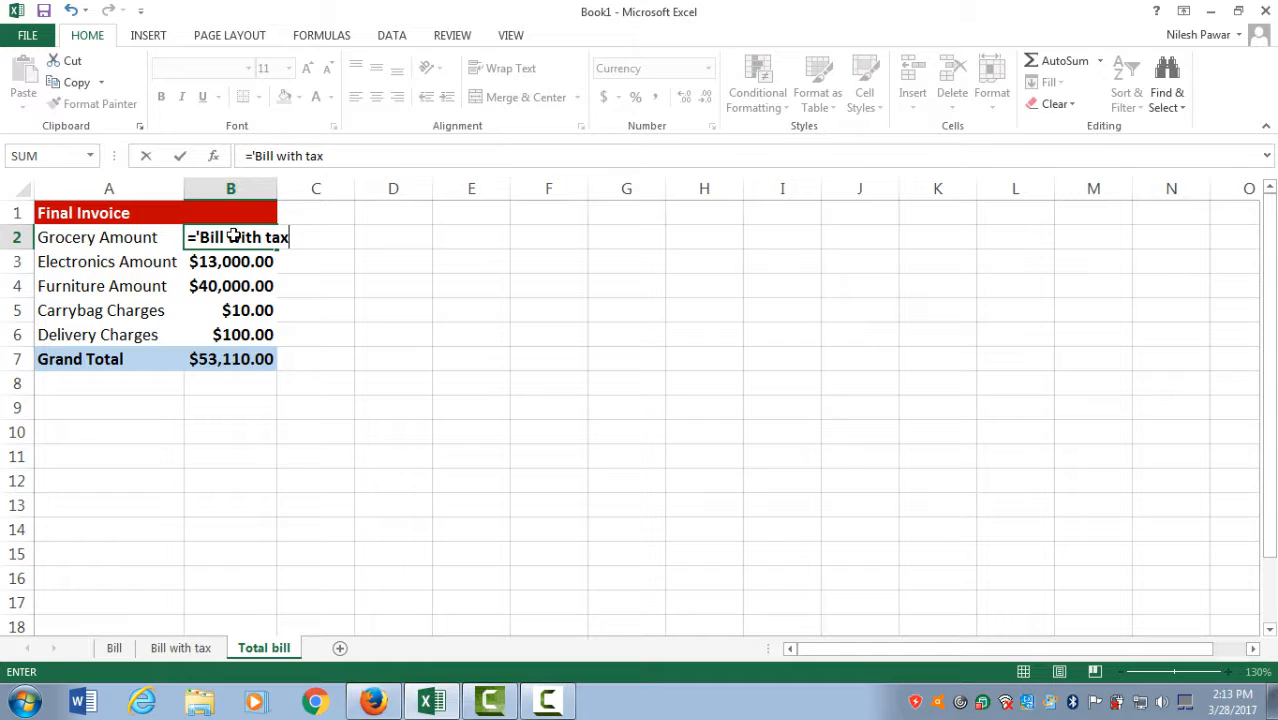
text('!)
key(Caps_Lock)
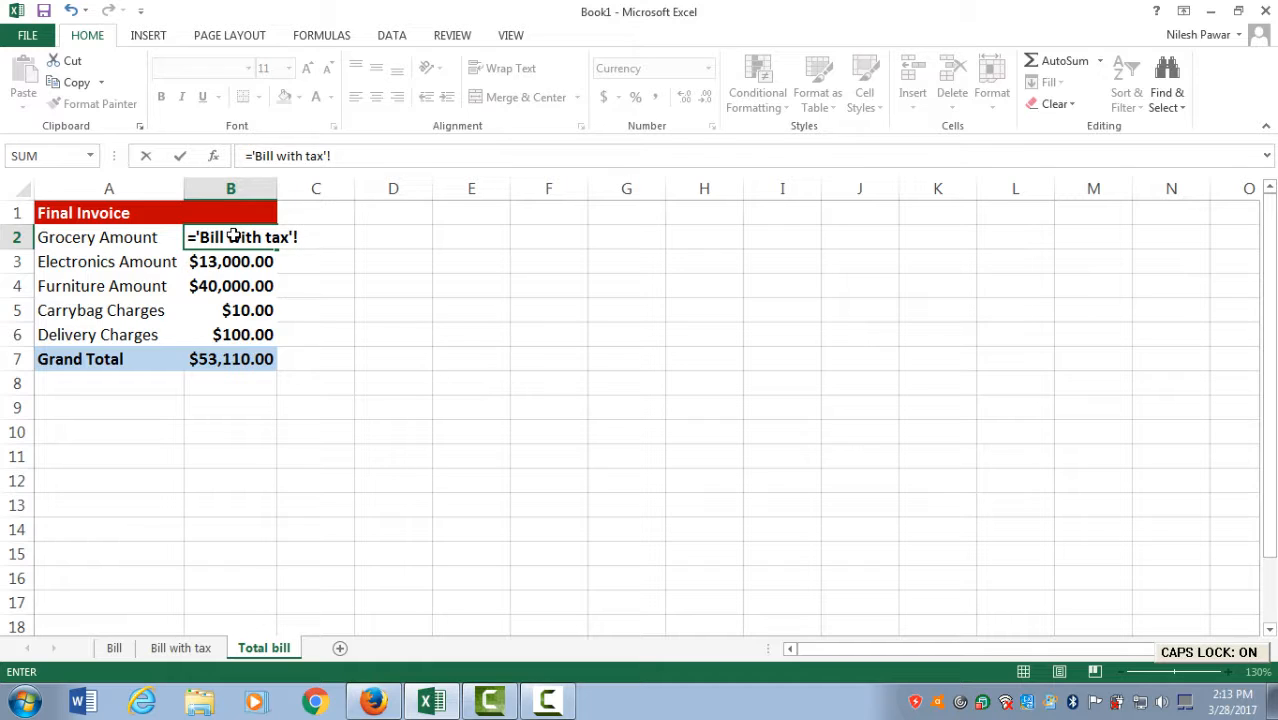
text(E13)
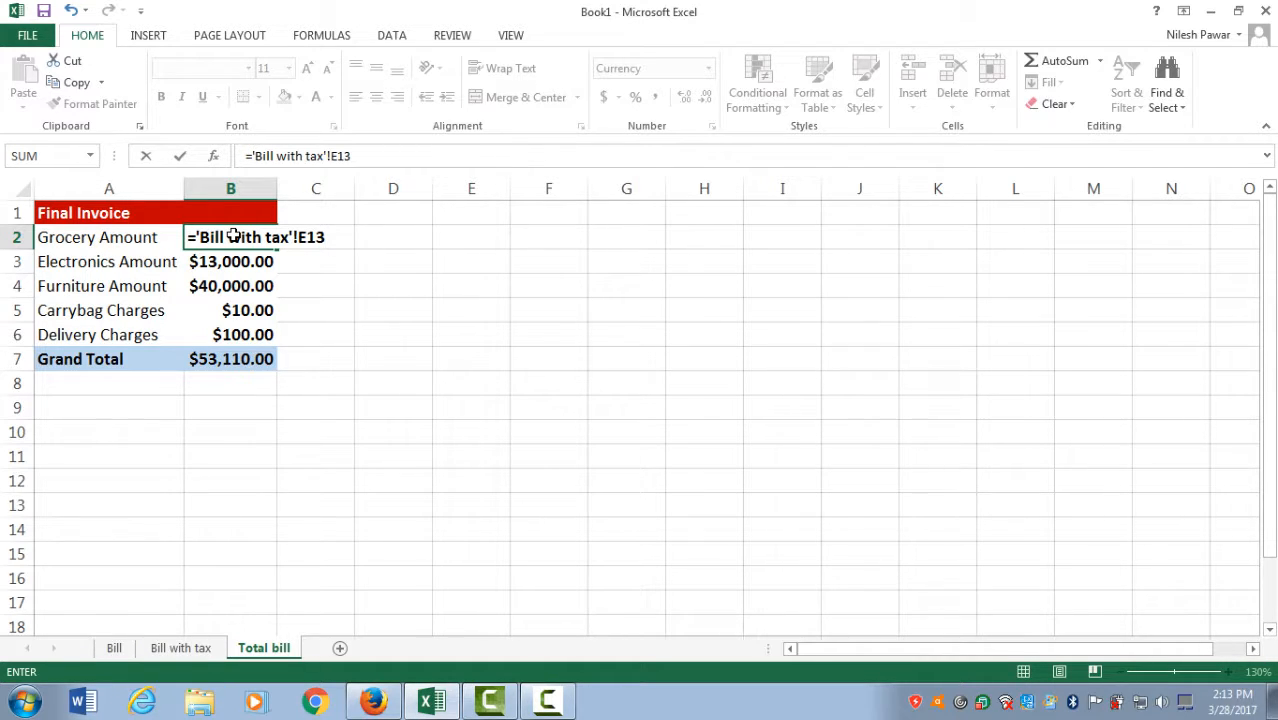
key(Return)
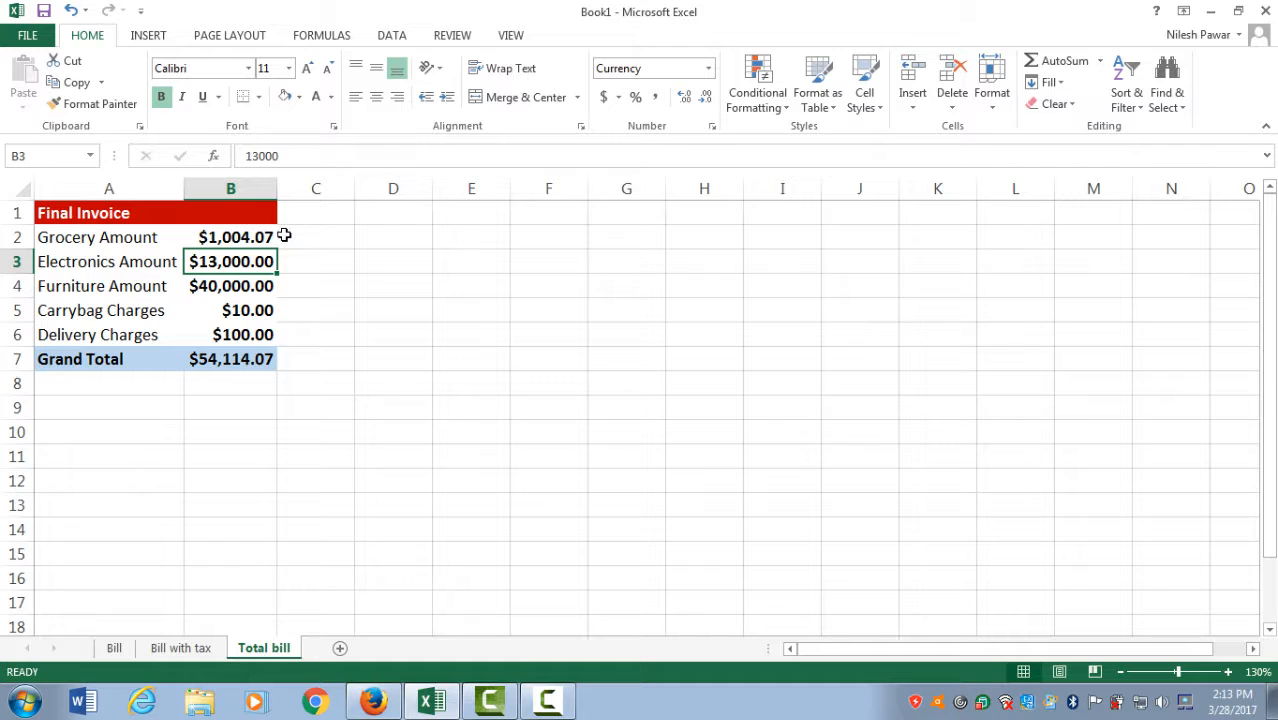
click(224, 238)
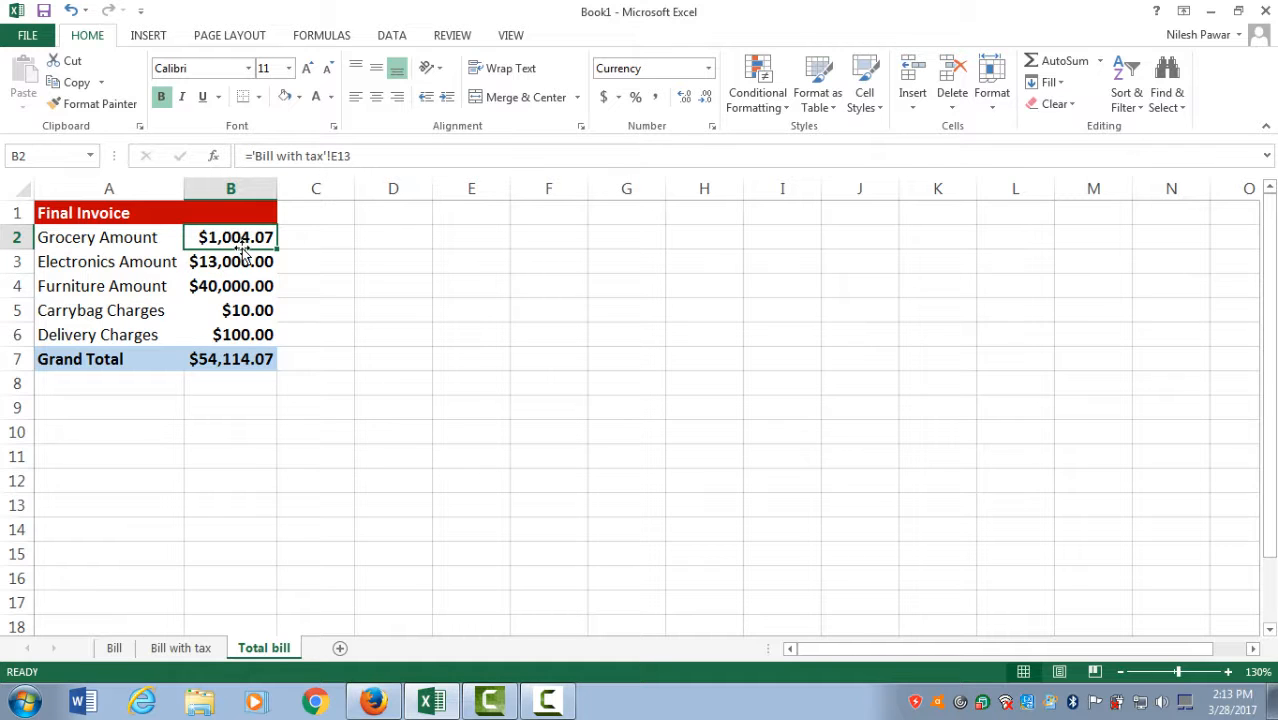
Step: Clear B2 and rebuild its reference by picking total cell E13 on the Bill with tax sheet, and select the invoice amounts B2:B6
click(246, 260)
click(260, 240)
key(Delete)
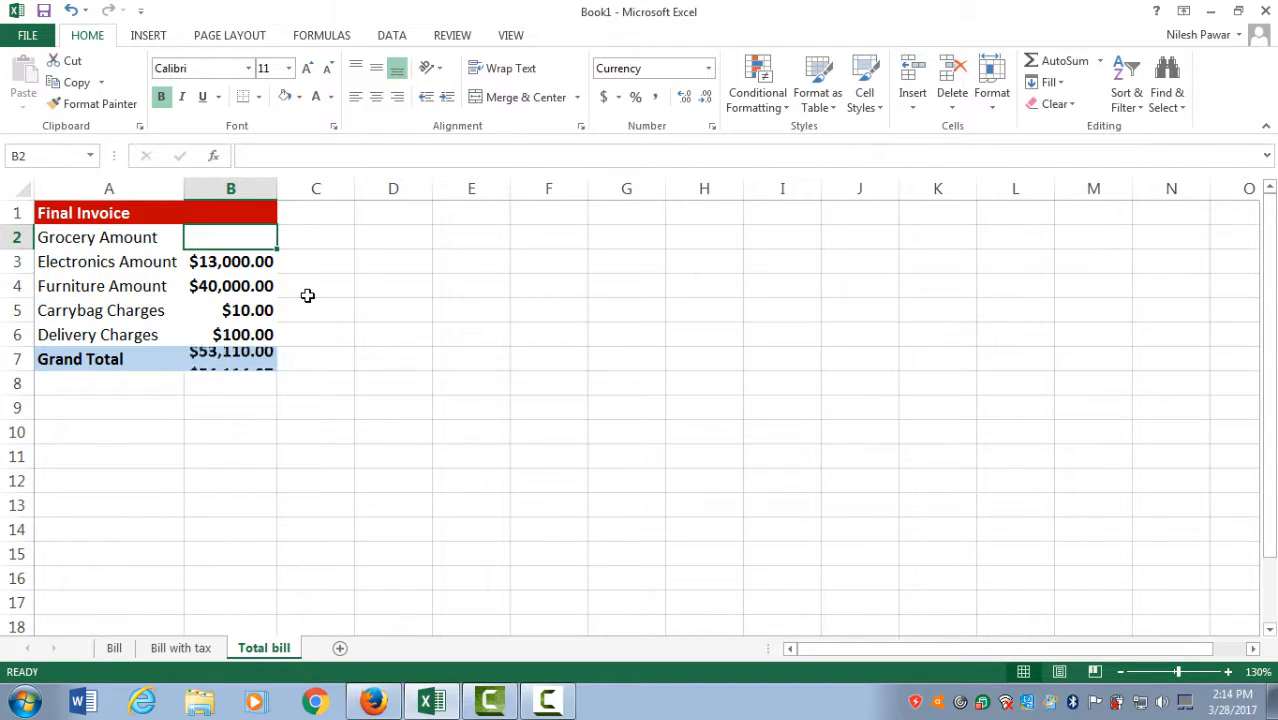
text(=)
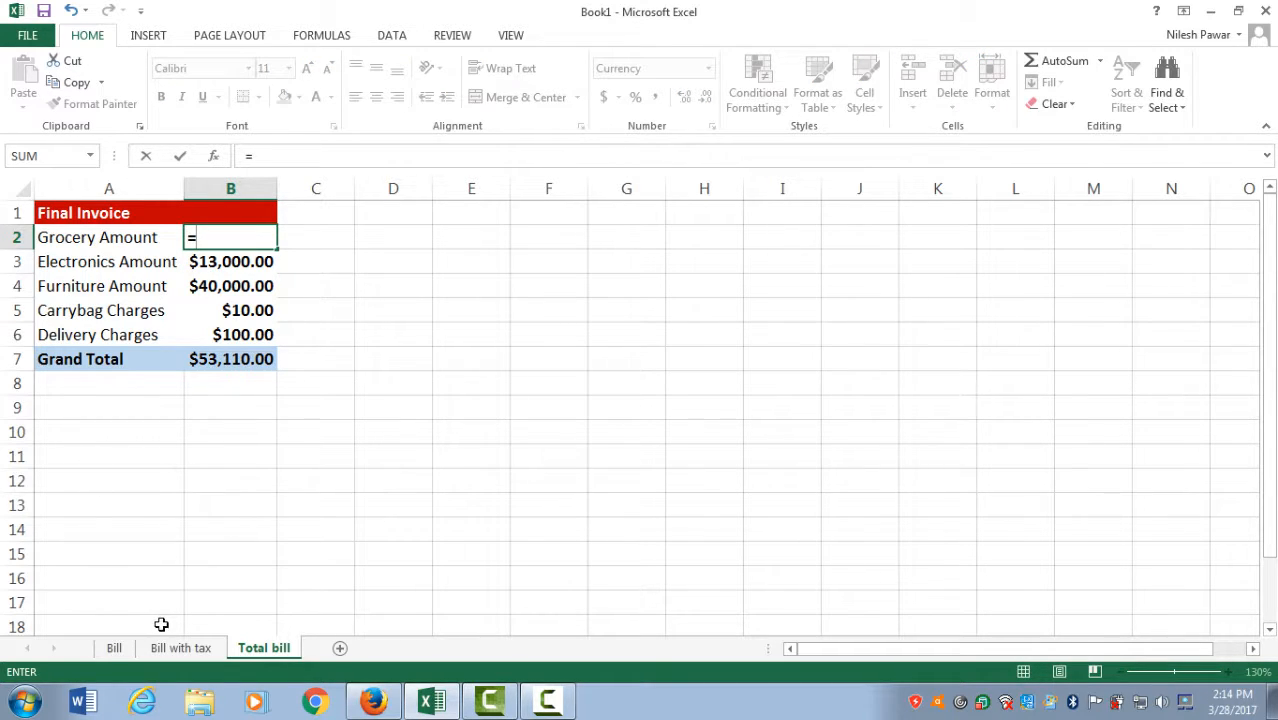
click(181, 649)
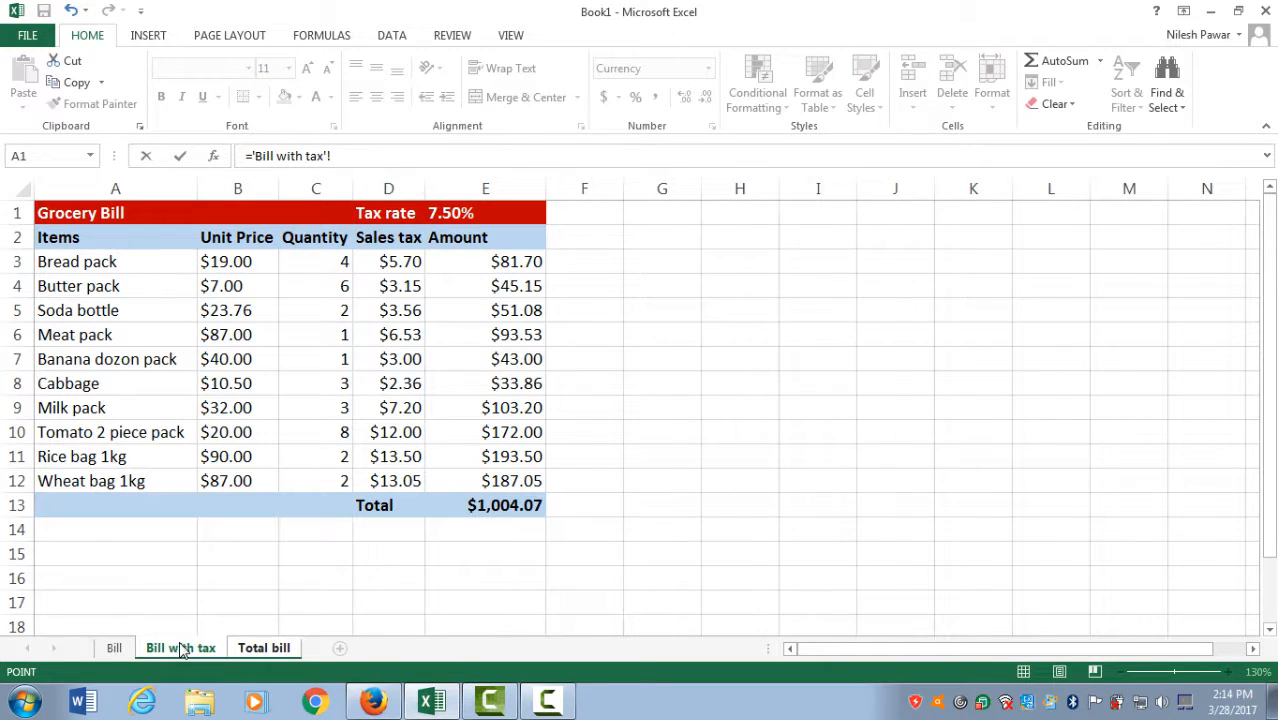
click(495, 505)
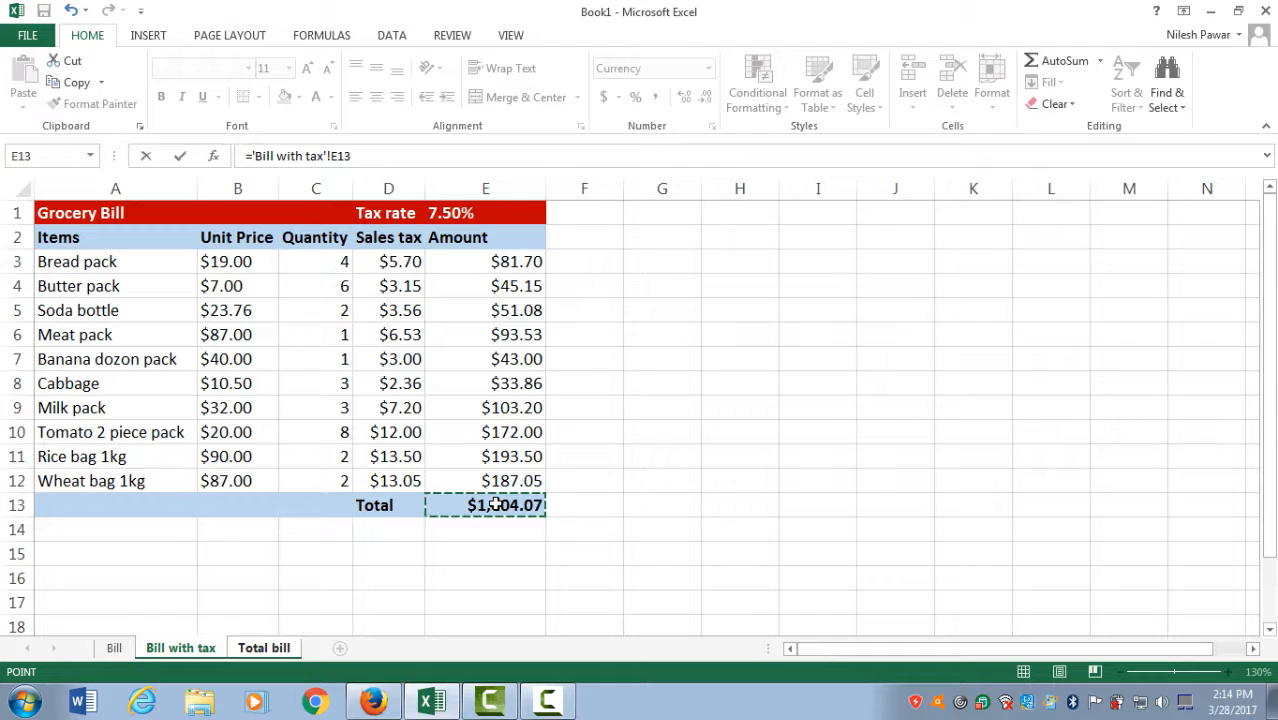
key(Return)
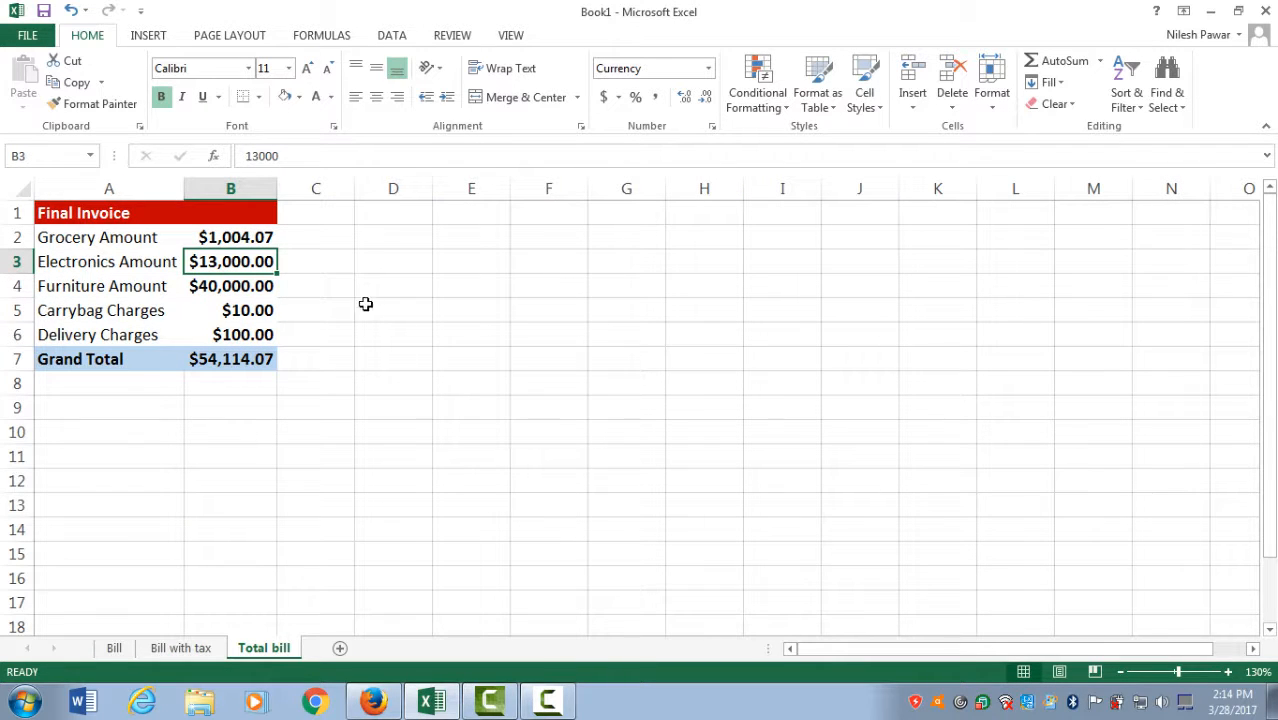
drag(237, 239, 245, 330)
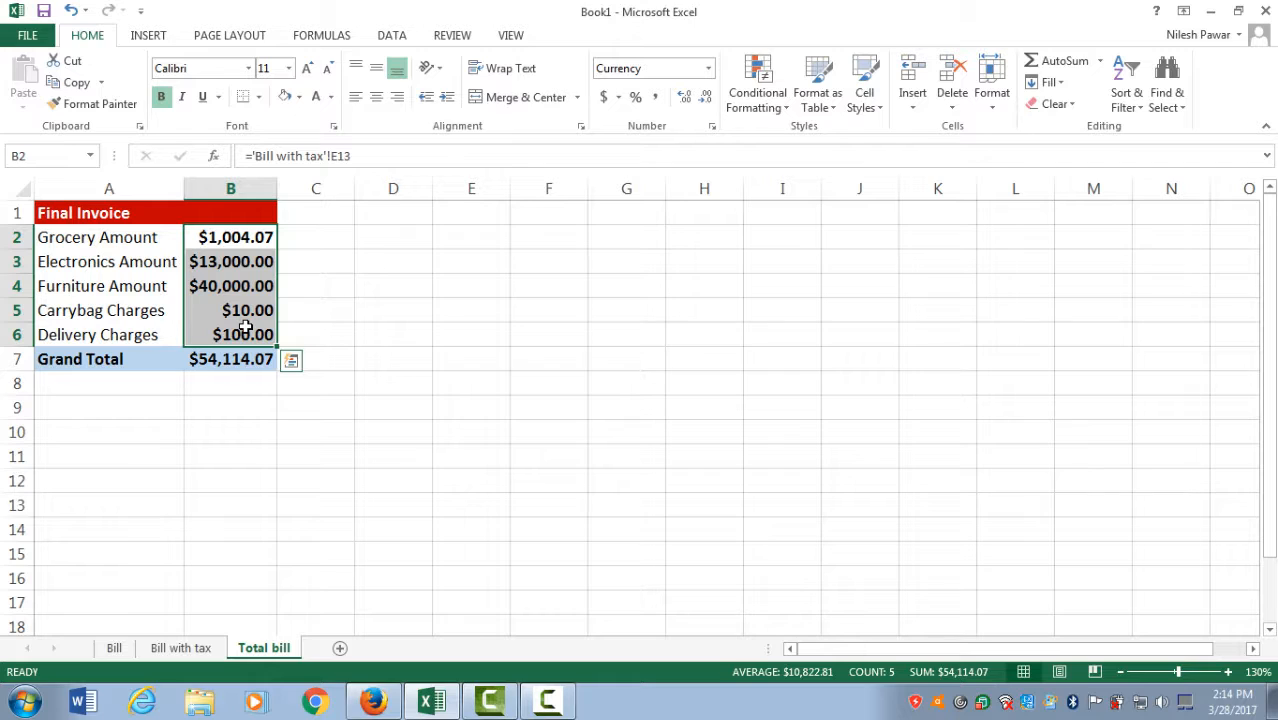